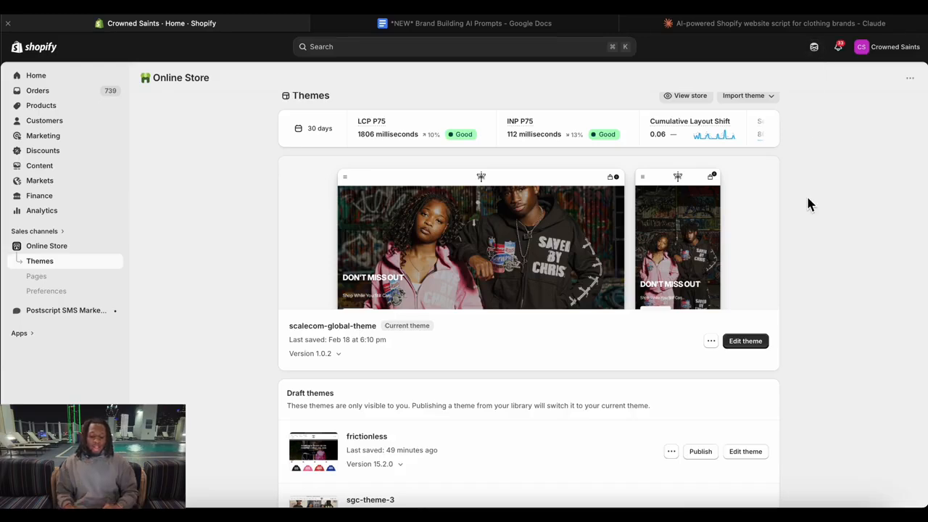
Open the frictionless draft theme for editing.
click(748, 454)
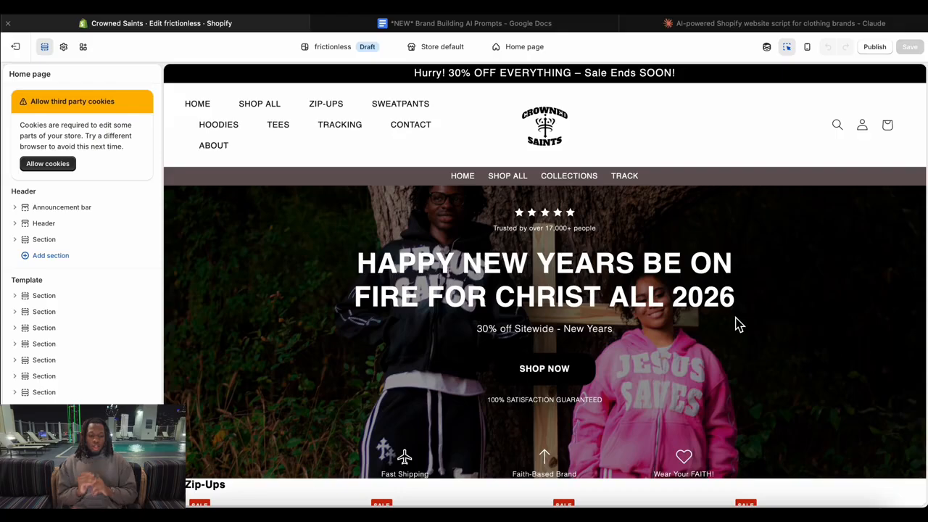
Examine the home page preview from the hero banner through the product grids, FAQ, SMS signup, customer reviews and featured product sections.
scroll(725, 280, down, 5)
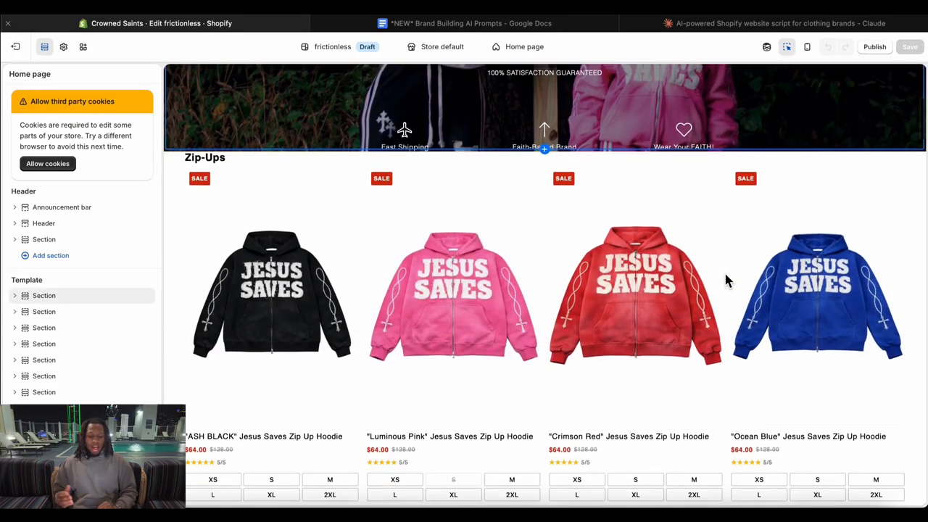
scroll(725, 279, up, 4)
scroll(785, 308, down, 10)
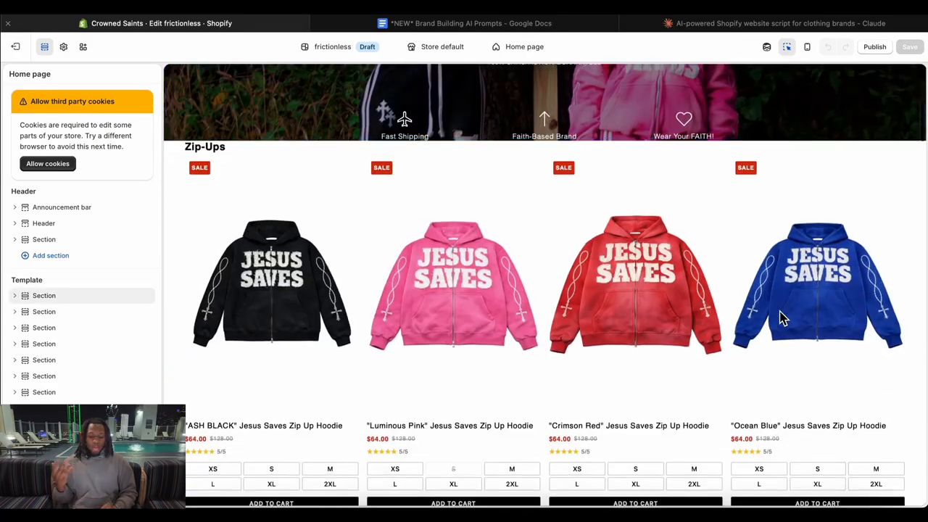
scroll(781, 317, down, 12)
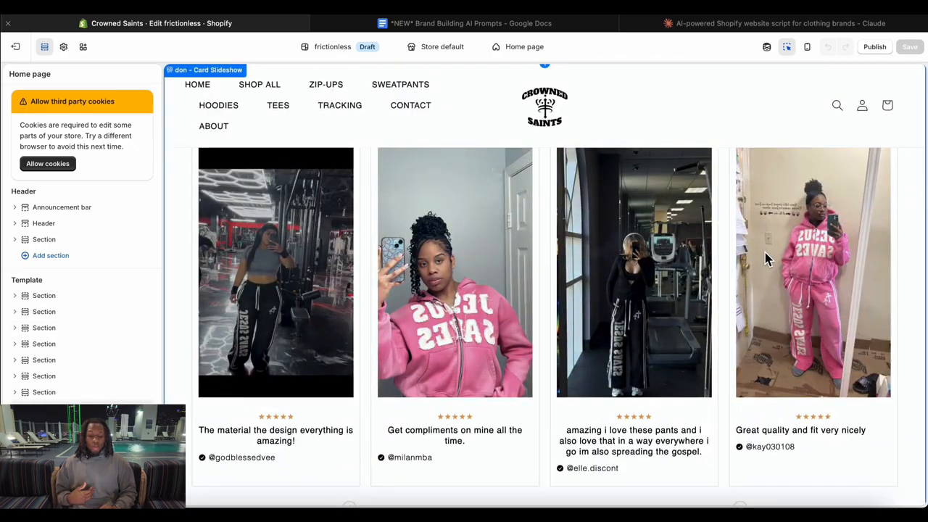
scroll(568, 226, down, 6)
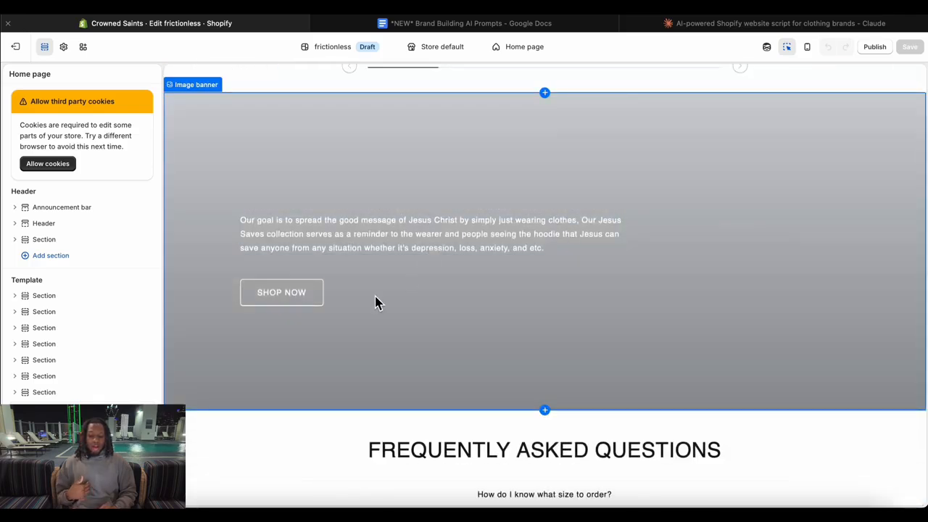
scroll(584, 317, down, 2)
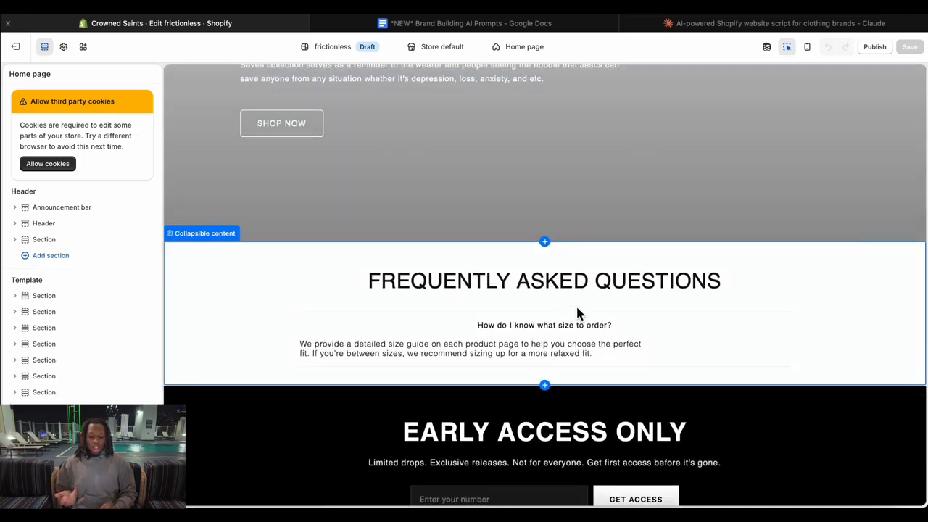
scroll(640, 336, down, 3)
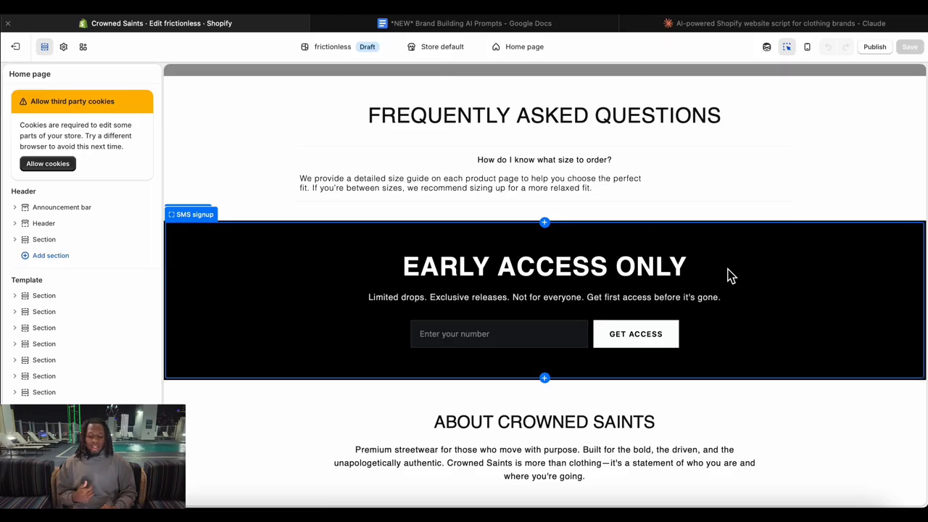
scroll(730, 273, down, 2)
scroll(746, 308, down, 6)
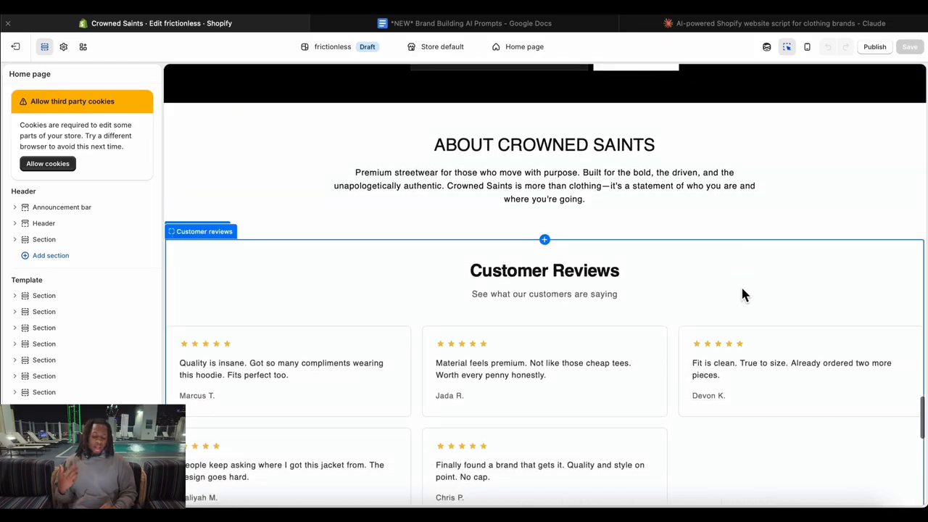
scroll(712, 285, down, 3)
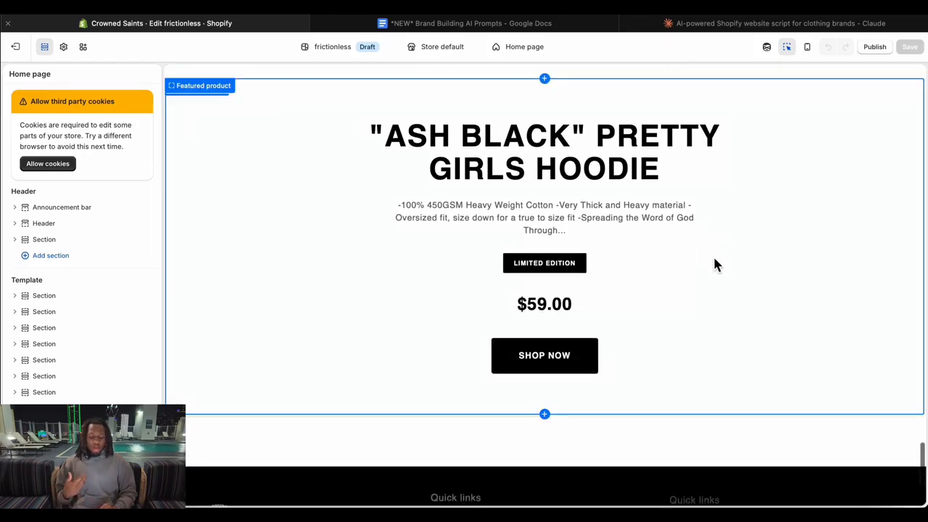
scroll(754, 169, up, 20)
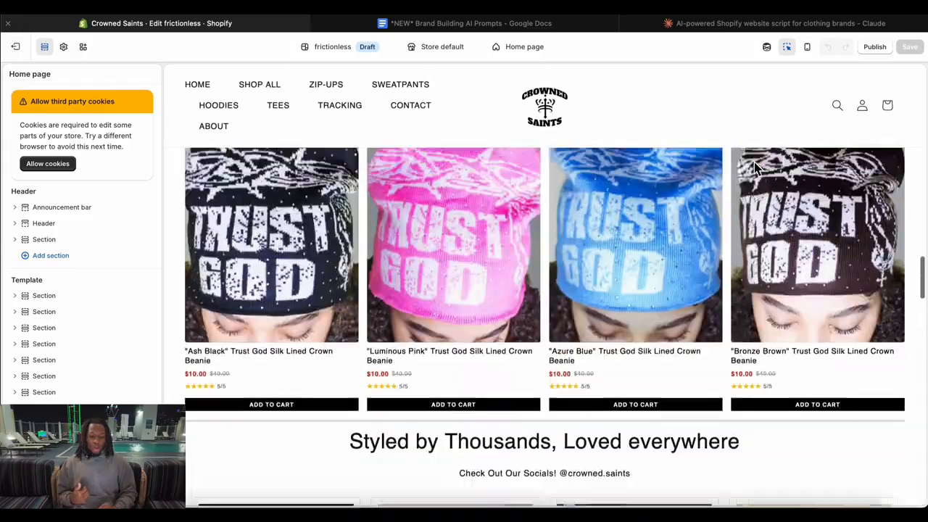
scroll(753, 168, down, 12)
scroll(754, 169, down, 10)
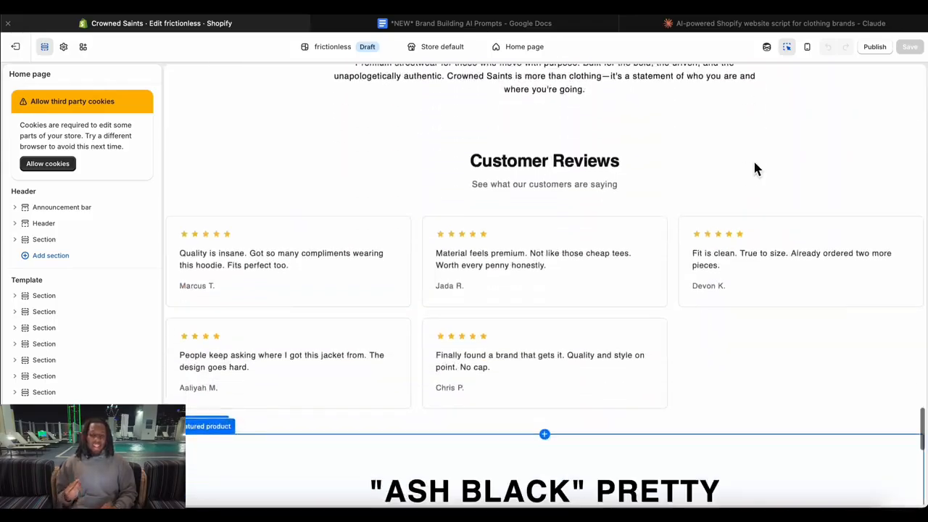
scroll(754, 164, down, 1)
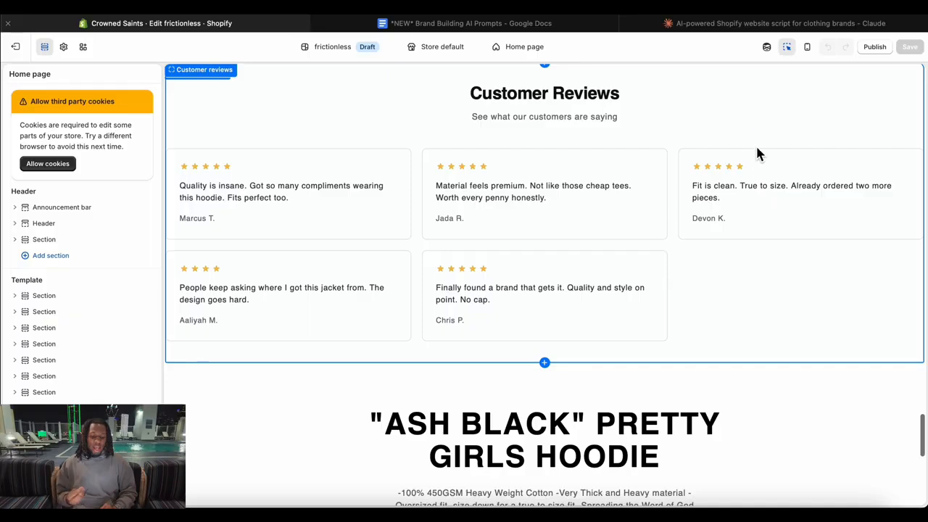
Open Sidekick and send it the Review Section prompt copied from the Brand Building AI Prompts document in Google Docs.
click(767, 47)
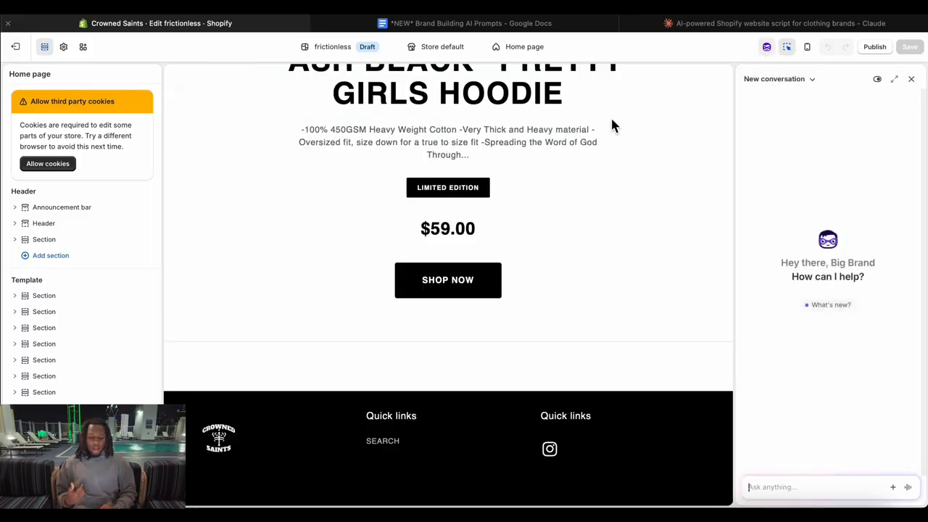
click(510, 25)
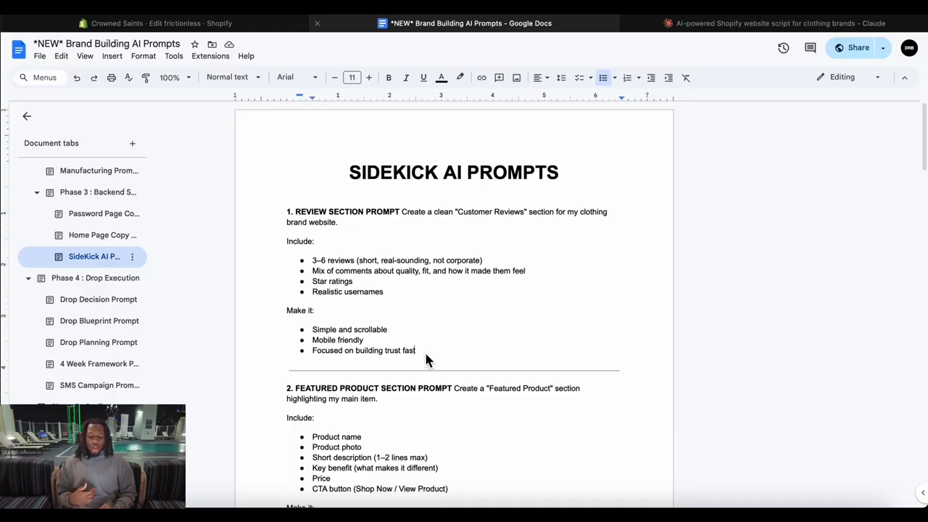
drag(424, 351, 261, 200)
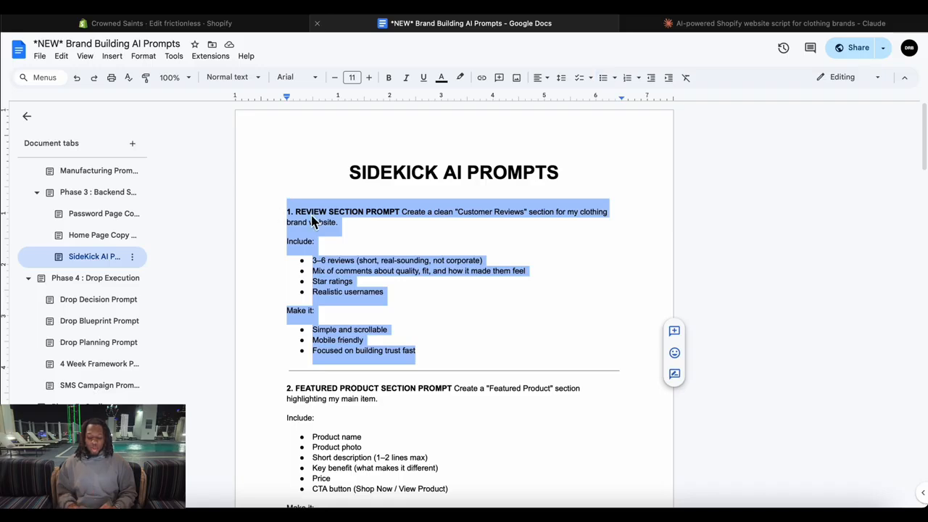
click(259, 23)
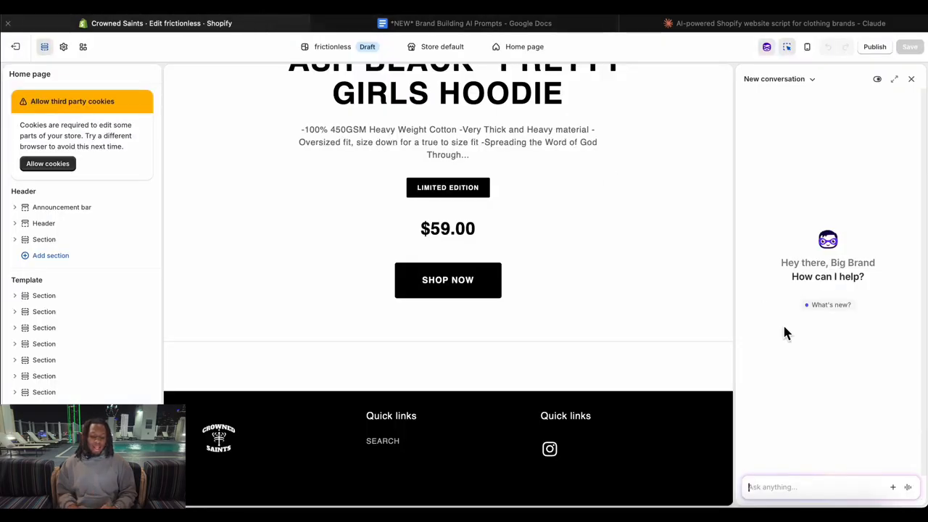
key(super+v)
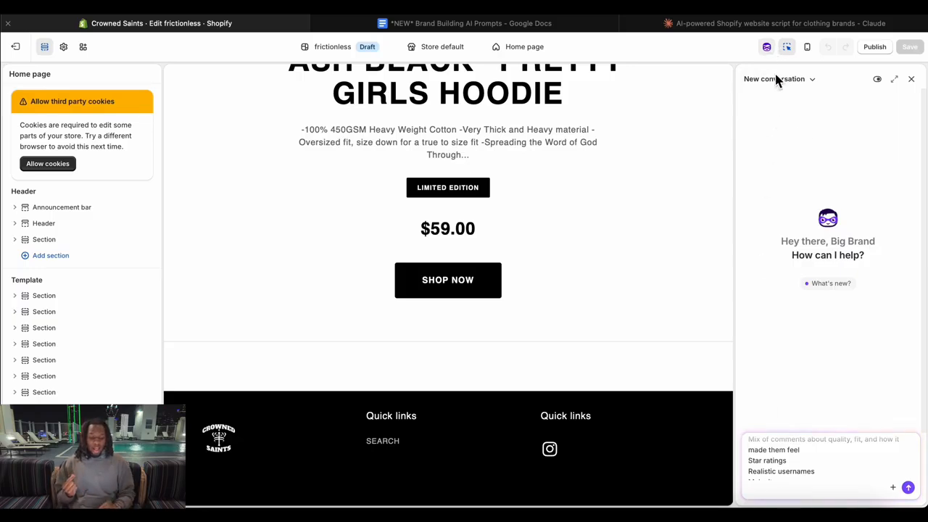
key(Return)
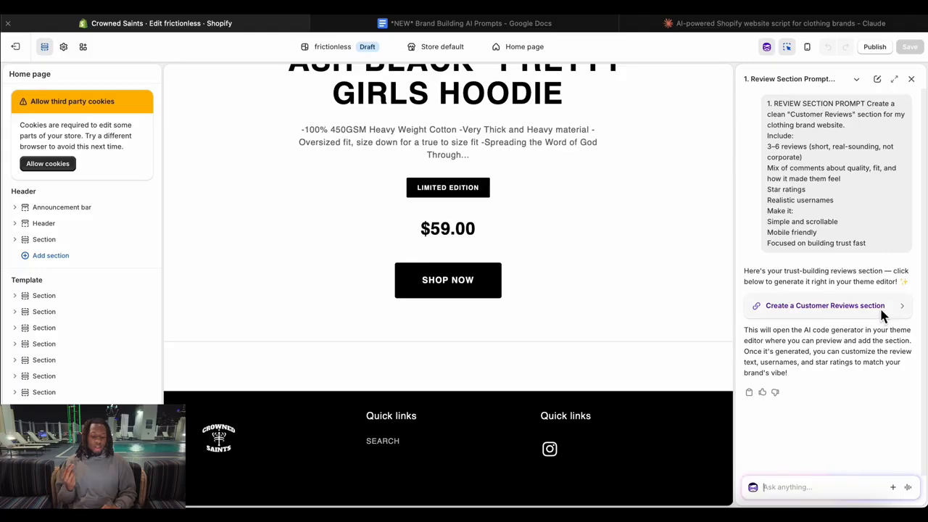
Generate the Customer Reviews section from Sidekick's suggestion and look through its review cards in the preview.
click(886, 307)
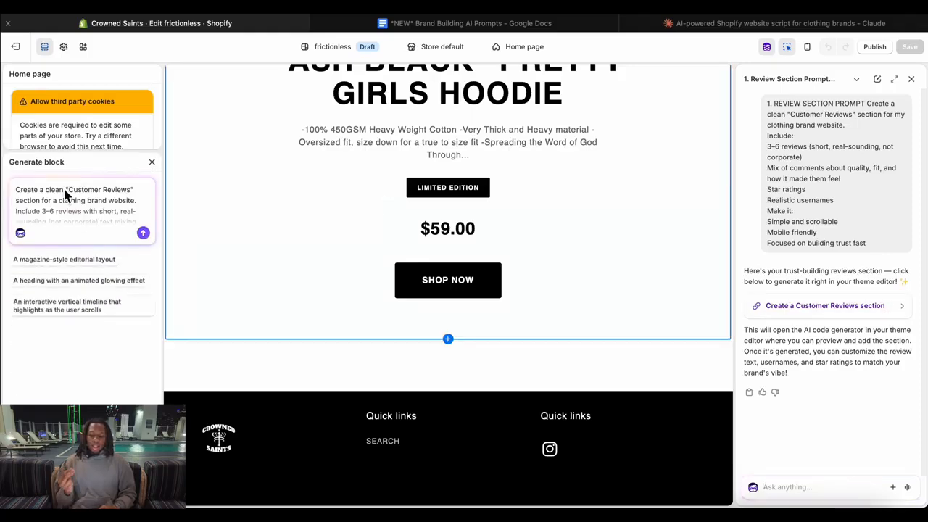
click(143, 233)
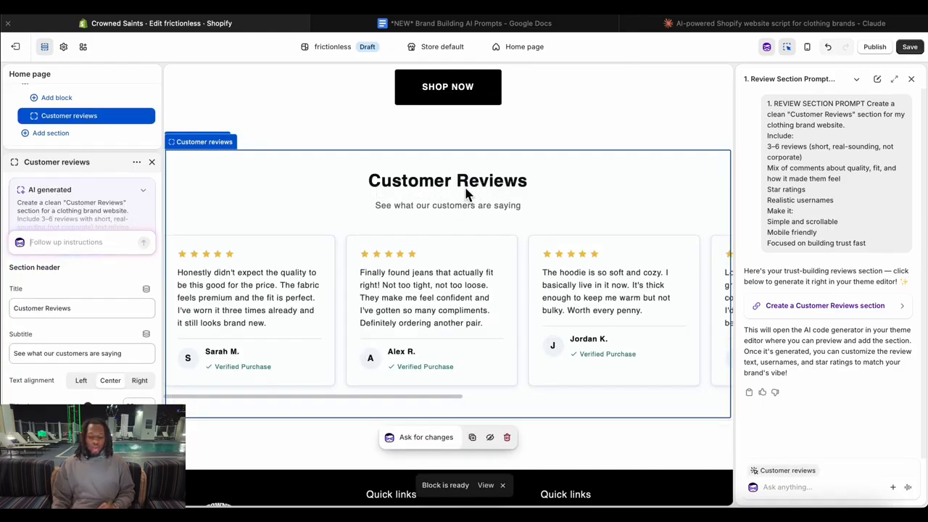
scroll(557, 298, right, 10)
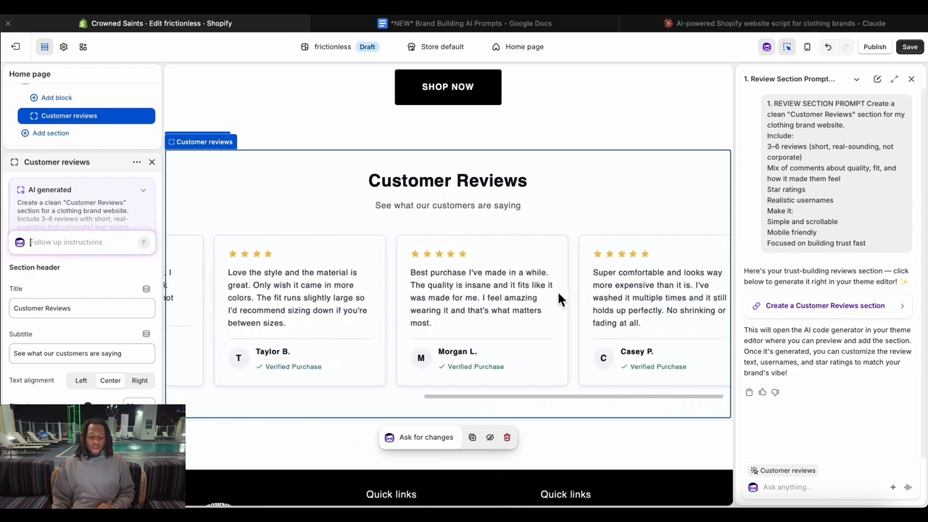
scroll(557, 297, left, 10)
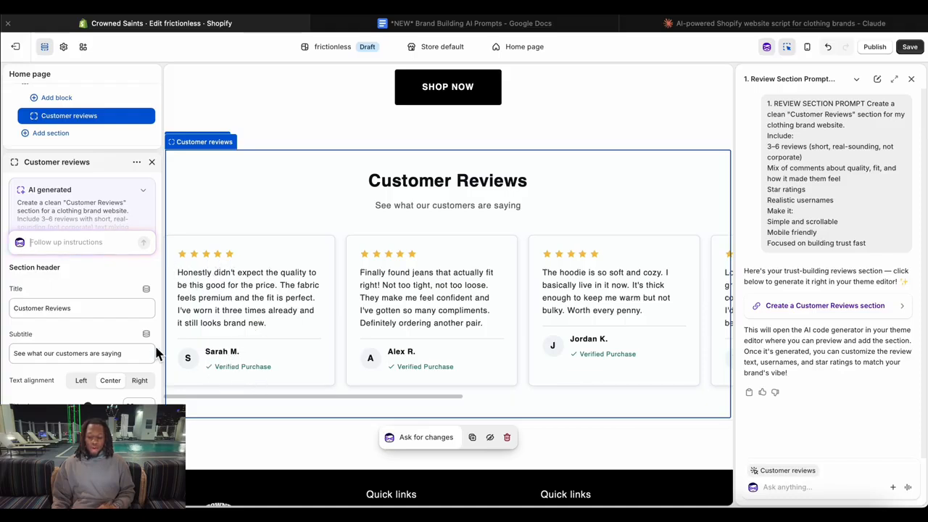
Set the new reviews section's title to "Customer" and save the theme.
triple_click(81, 310)
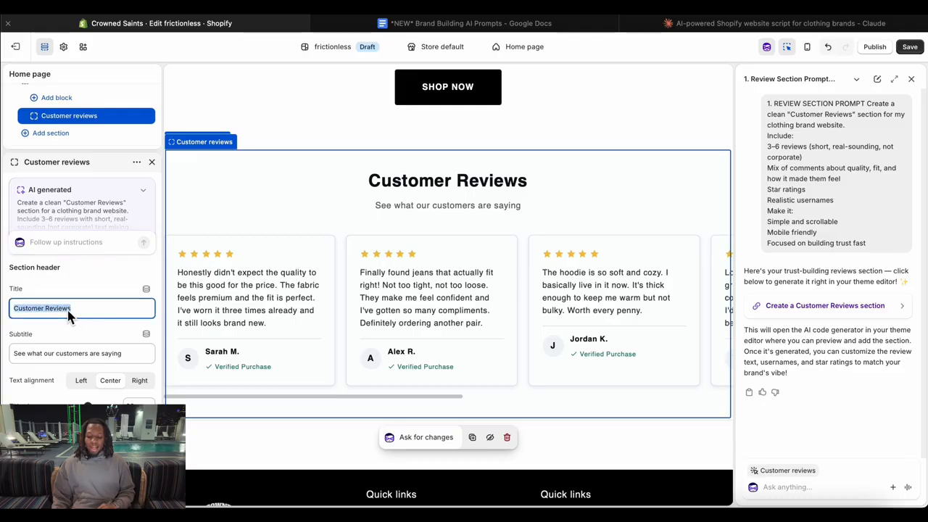
text(Customer)
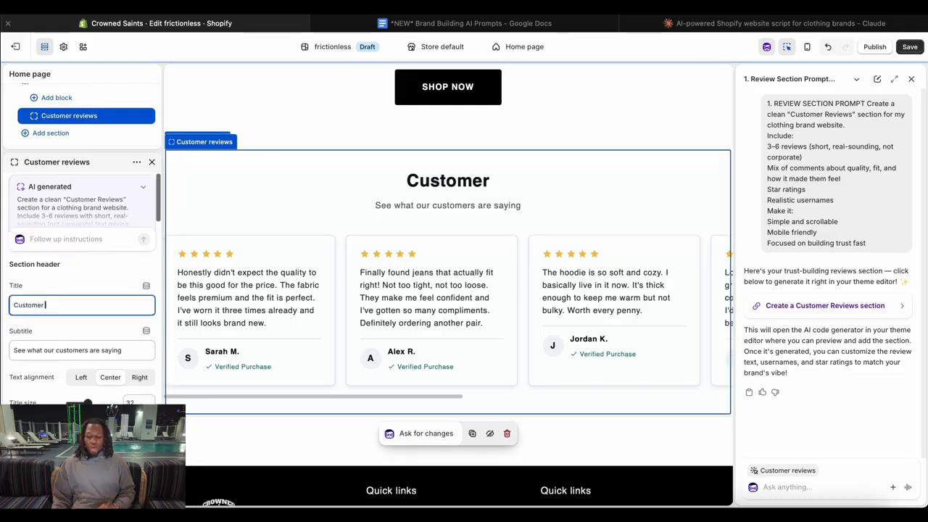
scroll(82, 290, down, 5)
scroll(81, 290, down, 15)
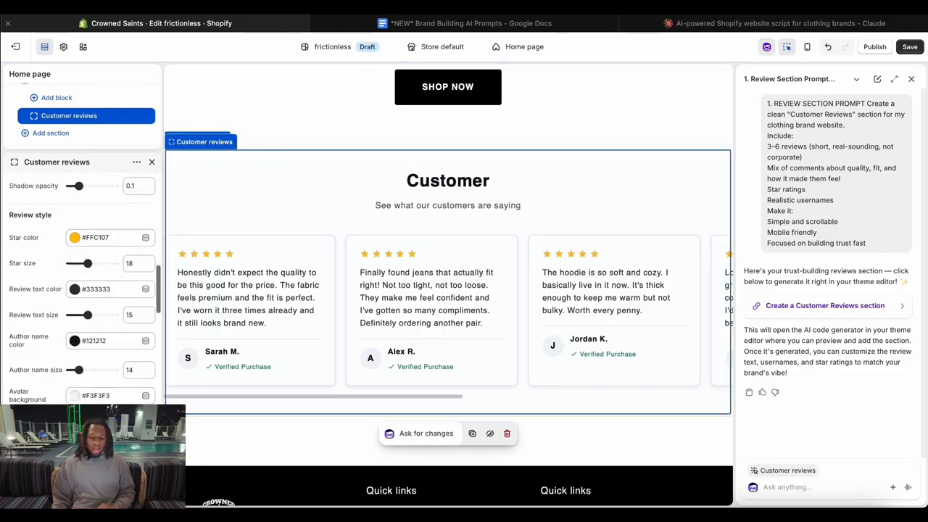
scroll(61, 363, down, 5)
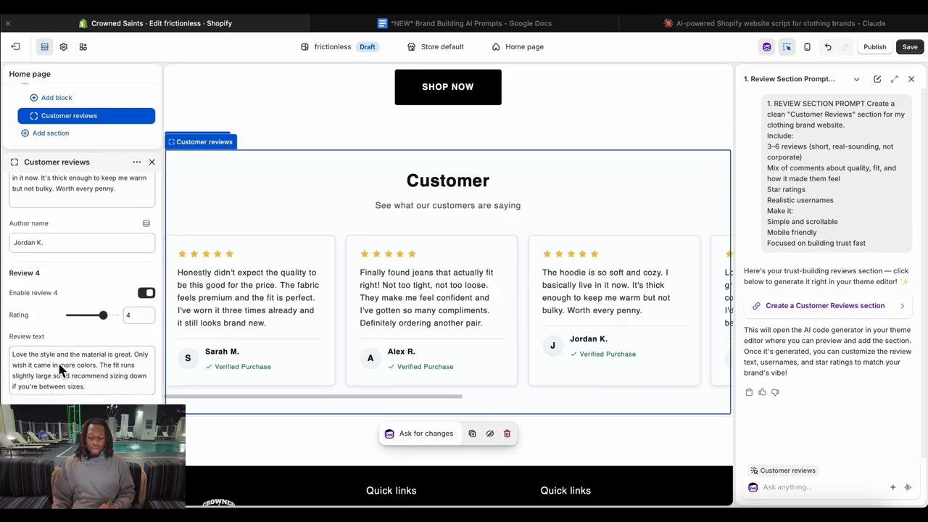
scroll(61, 369, up, 20)
scroll(73, 304, down, 1)
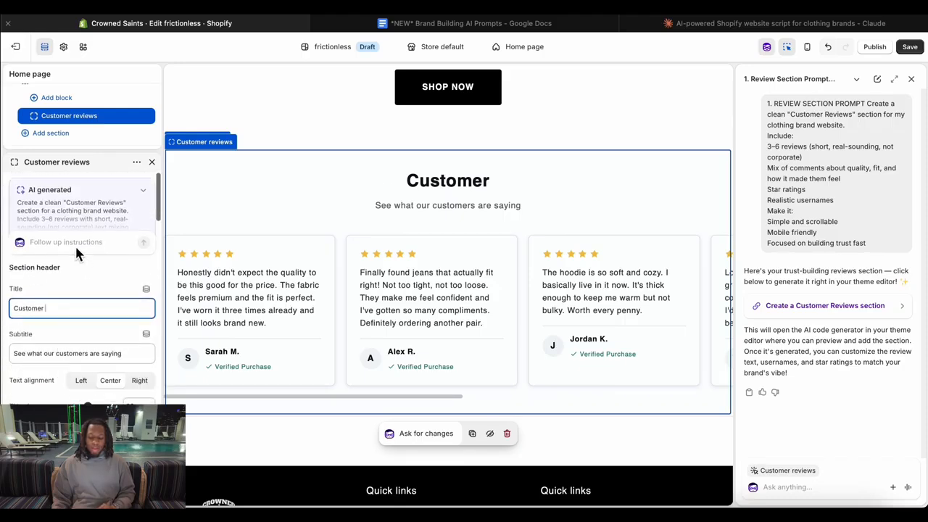
scroll(72, 269, down, 20)
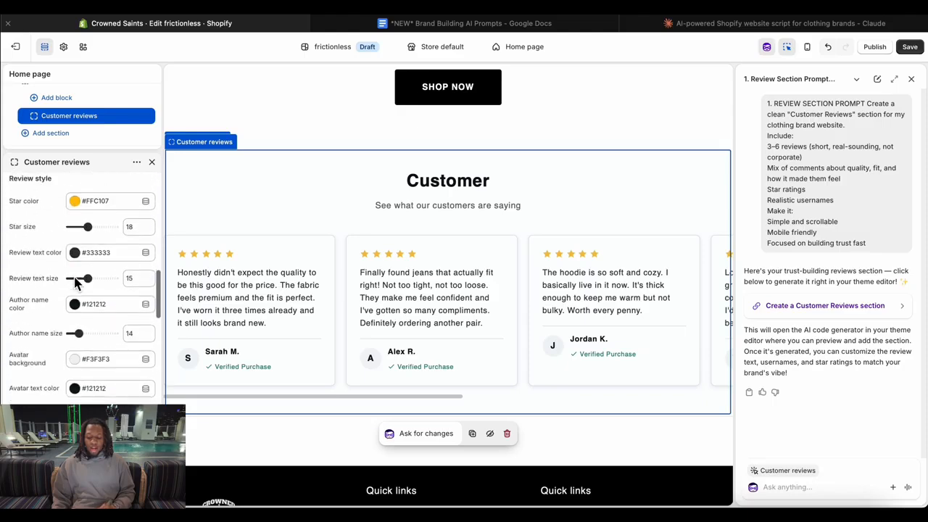
scroll(75, 281, down, 8)
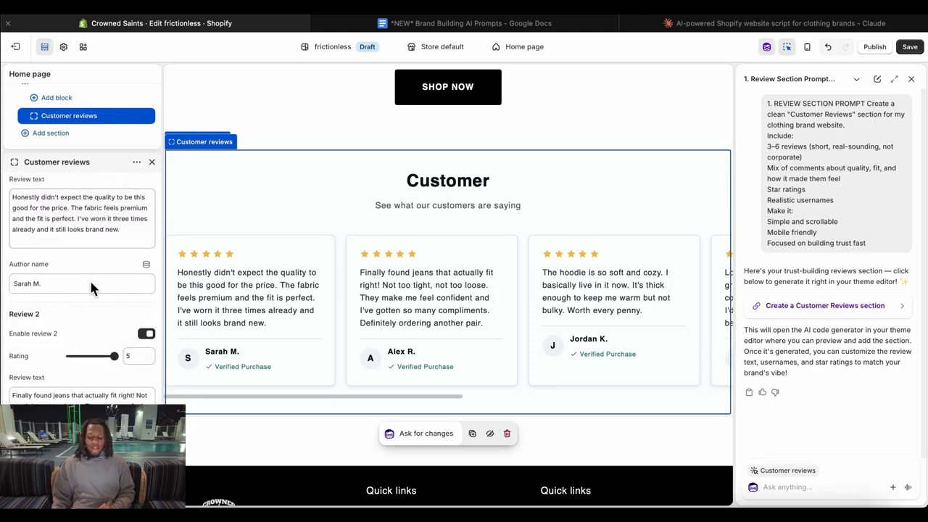
scroll(88, 278, down, 10)
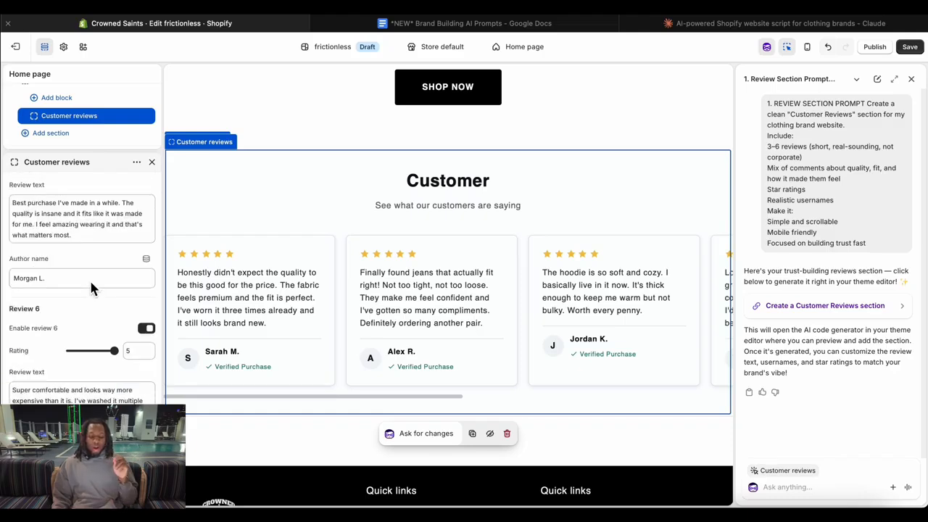
click(911, 49)
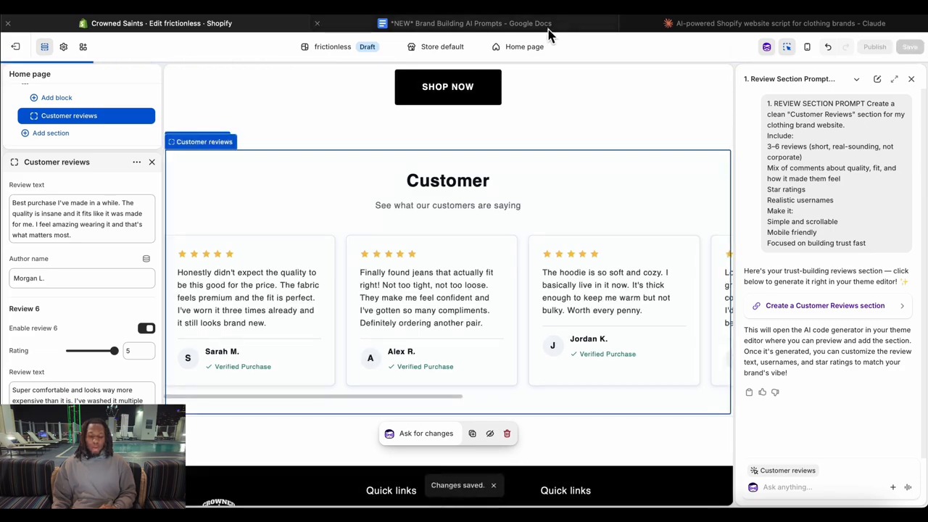
Copy the Featured Product Section prompt from the Brand Building AI Prompts document in Google Docs and send it to Sidekick in Shopify.
click(548, 29)
scroll(431, 188, down, 4)
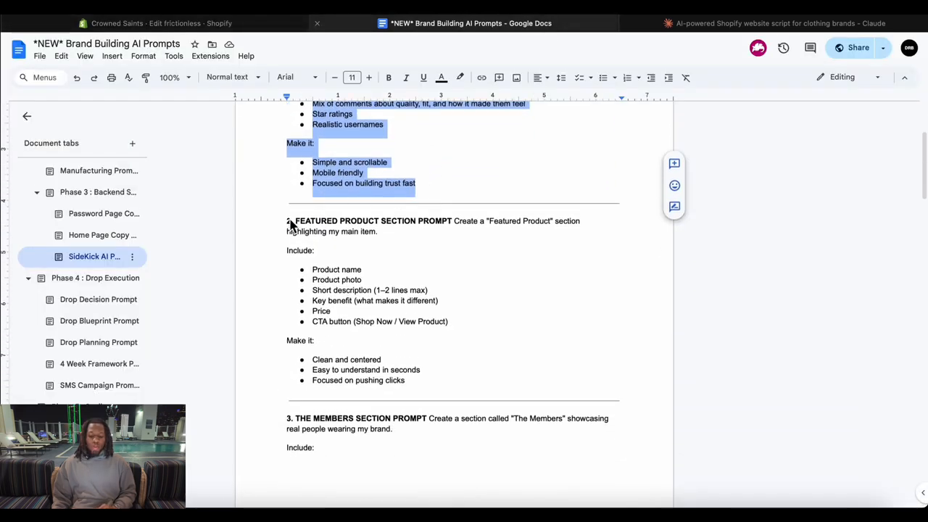
drag(288, 225, 426, 406)
key(super+c)
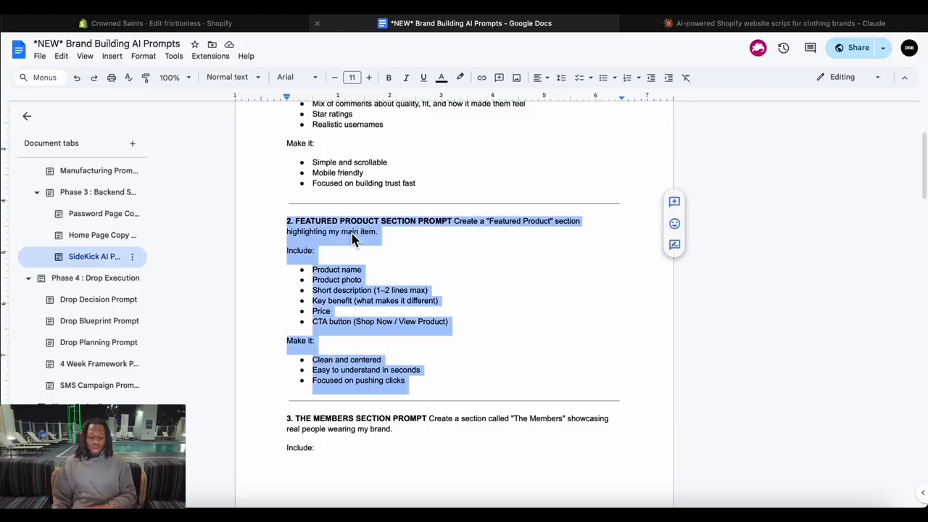
click(246, 25)
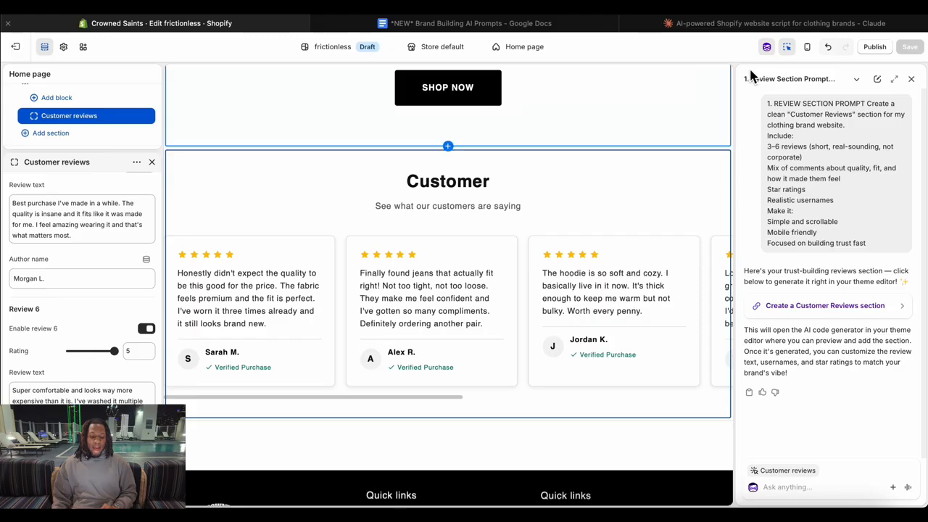
click(766, 48)
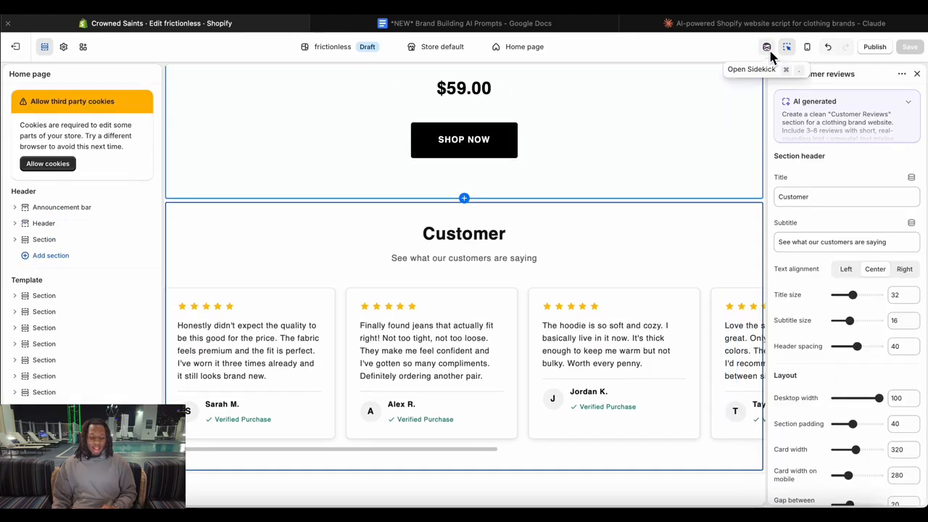
click(769, 51)
key(super+v)
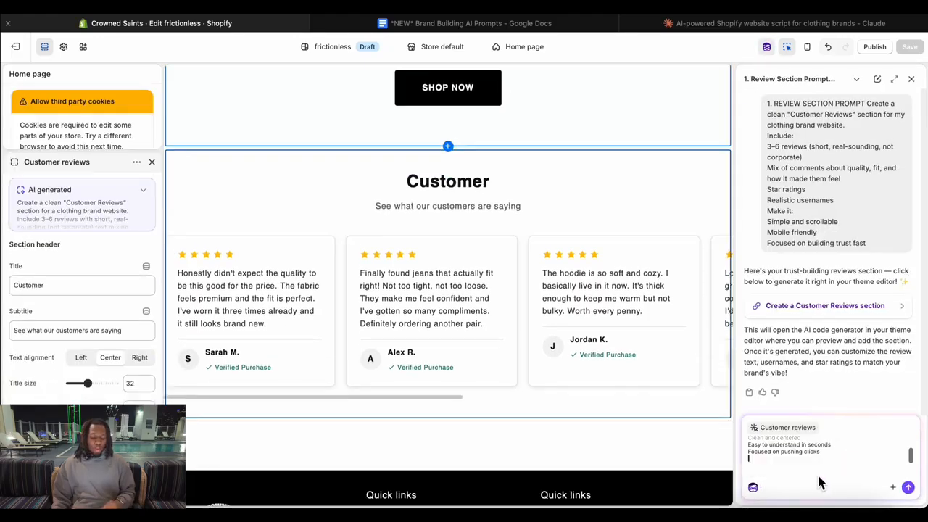
key(Return)
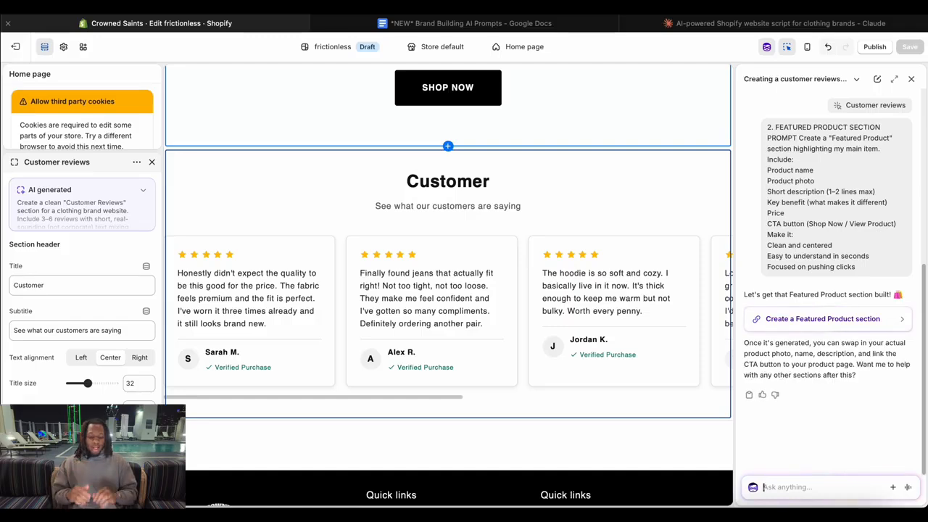
Generate the Featured Product section from Sidekick's suggestion.
click(877, 328)
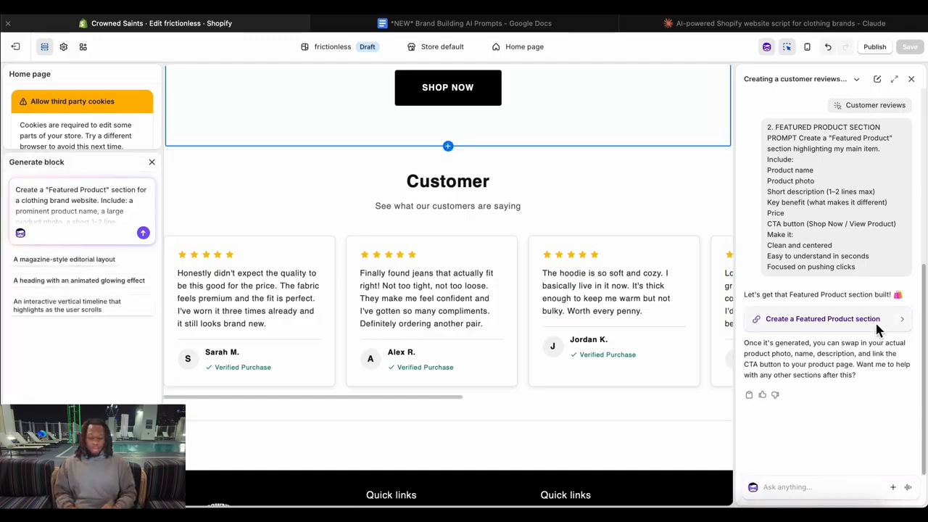
click(144, 233)
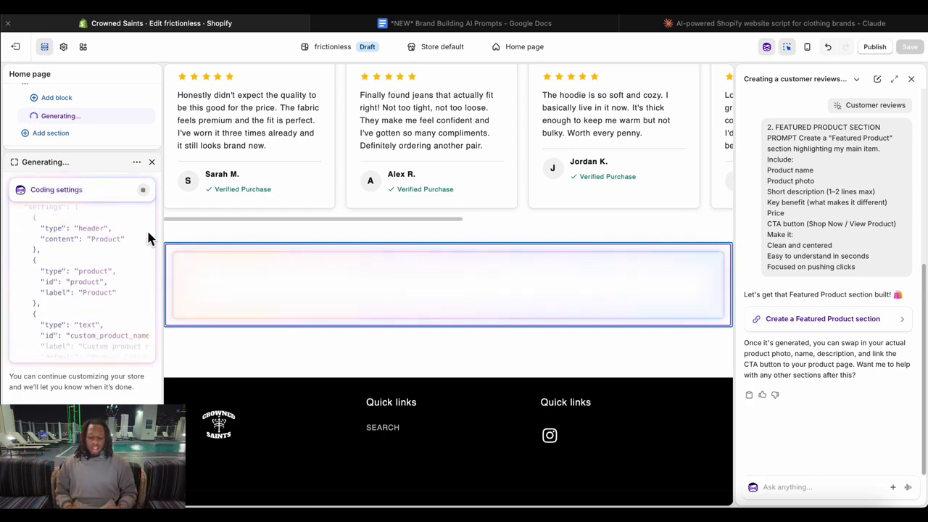
Look through the home page preview's product collections up to the hero banner, and return to the section being generated below the customer reviews.
scroll(401, 143, up, 12)
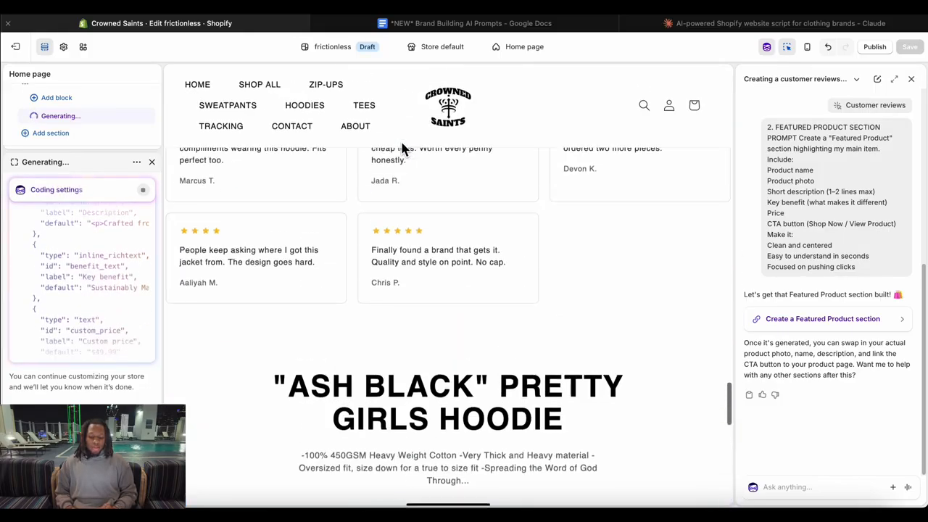
scroll(403, 147, up, 15)
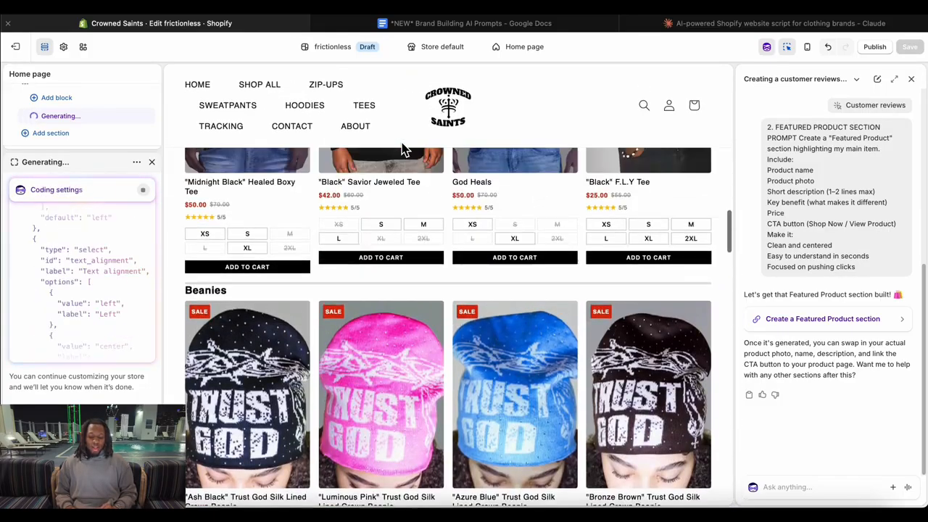
scroll(529, 312, up, 5)
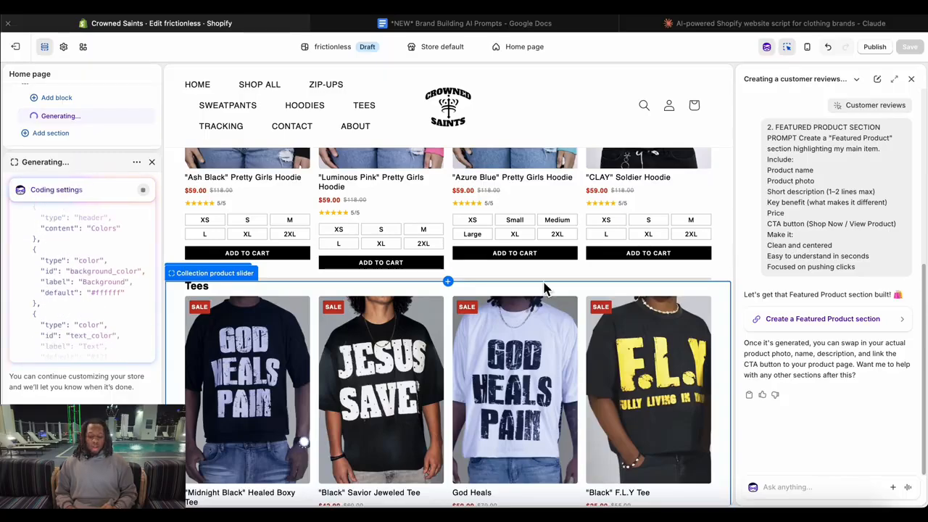
scroll(587, 274, down, 5)
scroll(588, 283, up, 3)
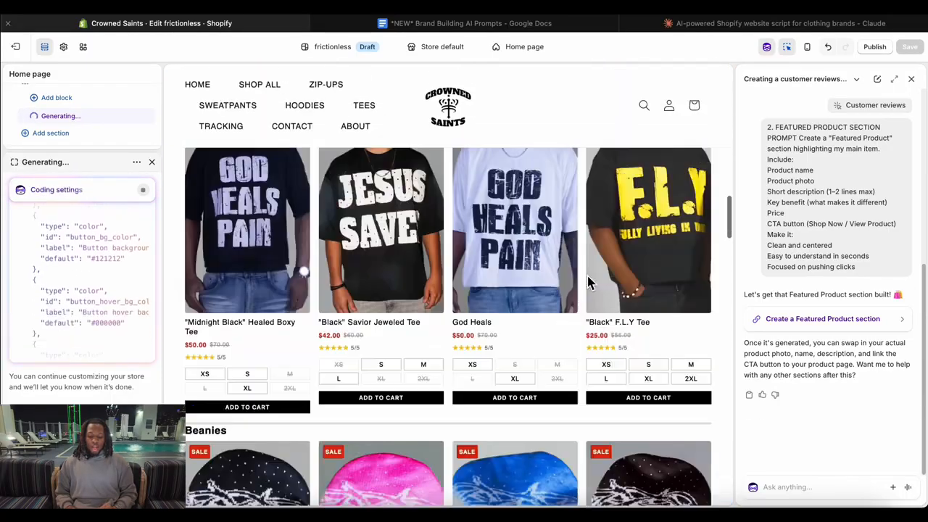
scroll(588, 280, up, 15)
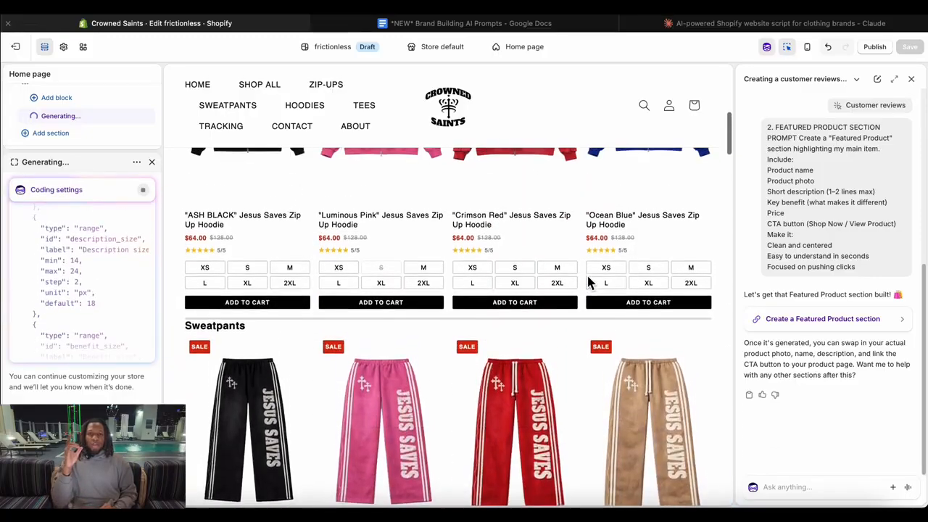
scroll(588, 281, up, 5)
scroll(588, 281, down, 2)
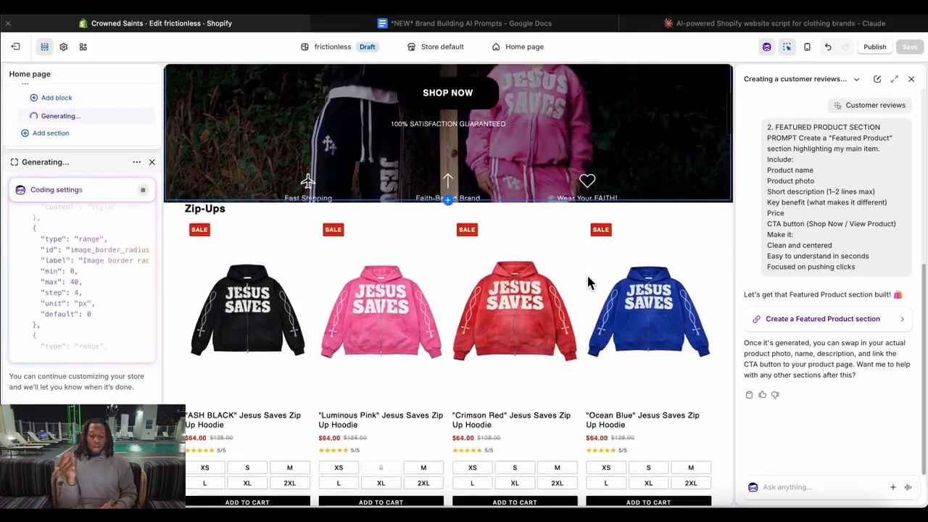
scroll(588, 282, down, 8)
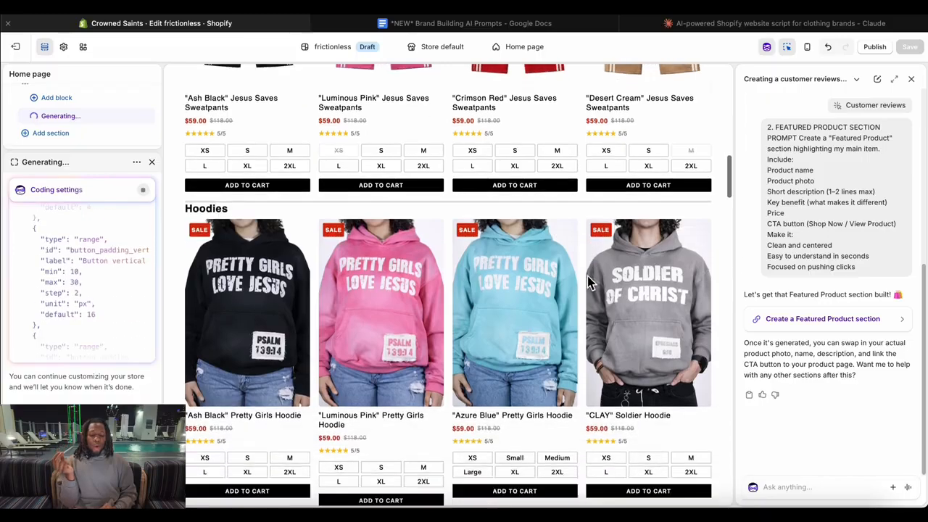
scroll(588, 281, down, 12)
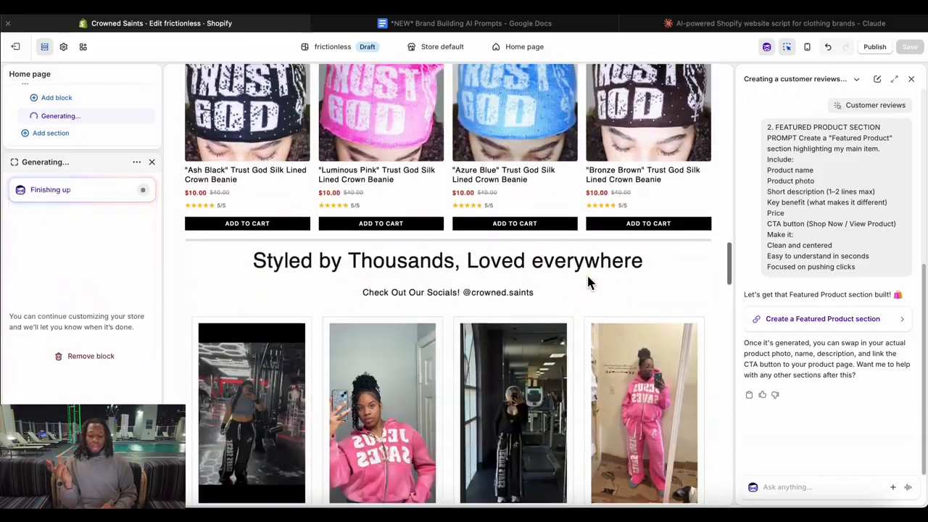
scroll(588, 281, down, 15)
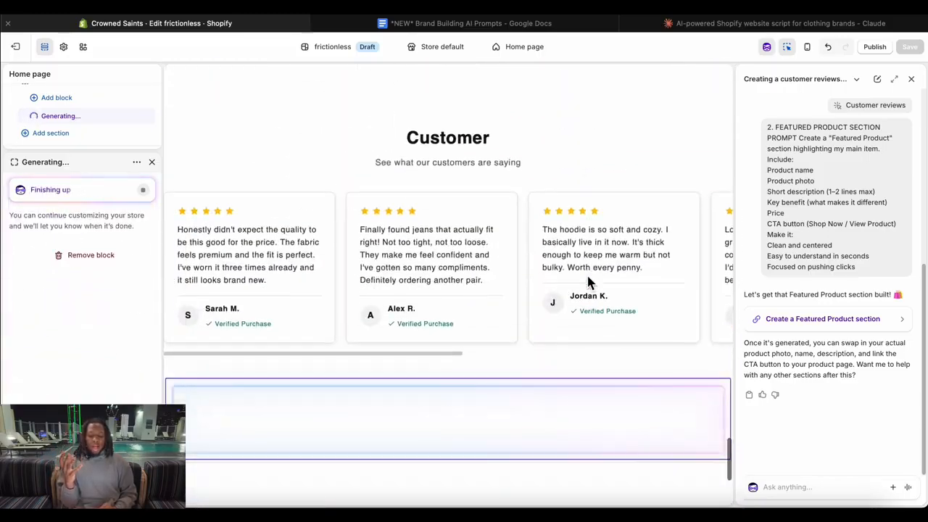
scroll(588, 283, down, 3)
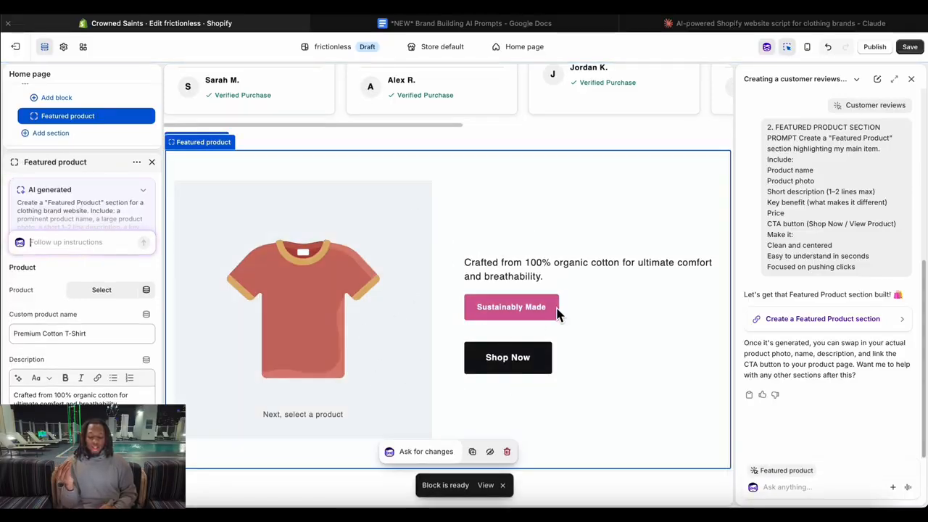
Assign the "ASH BLACK" Jesus Saves Zip Up Hoodie as the featured product and view it in the preview.
click(128, 290)
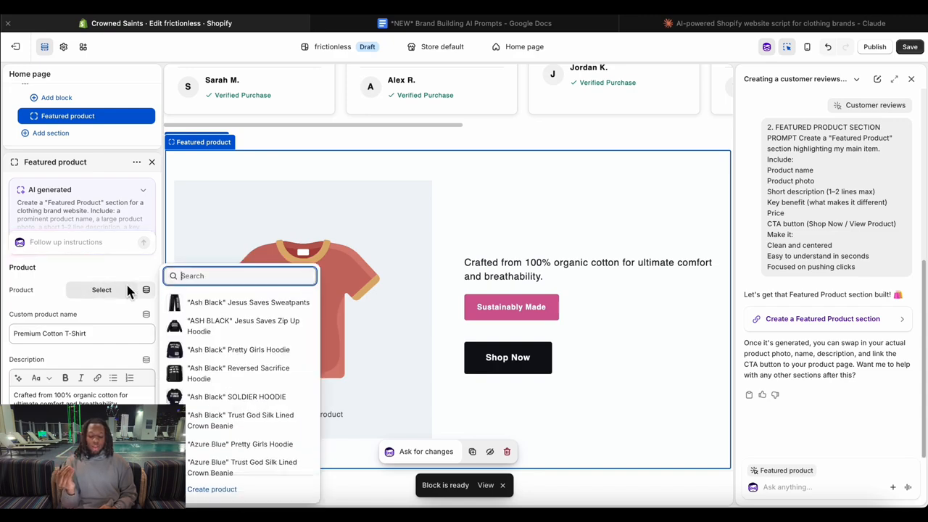
click(217, 322)
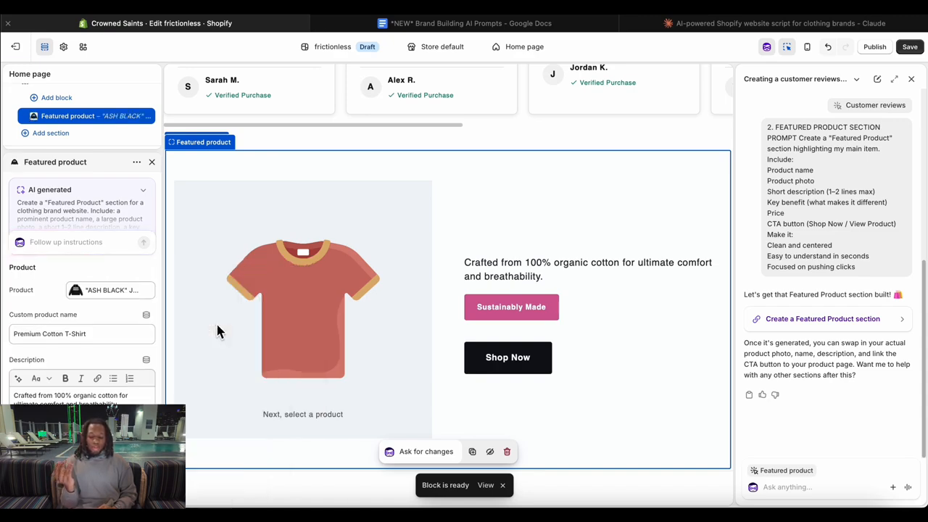
scroll(604, 281, down, 1)
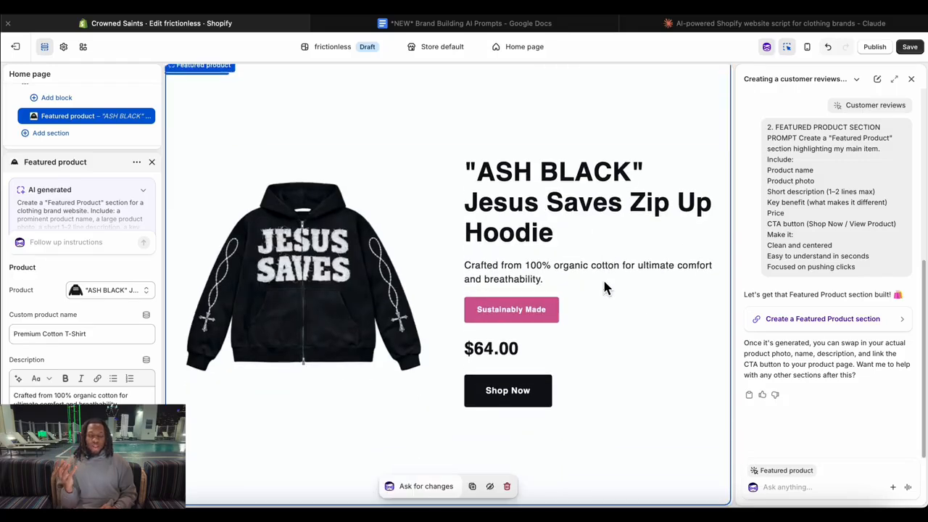
Review the featured product section's description, key benefit, price, button, layout, color and typography settings, and save the theme.
scroll(126, 330, down, 2)
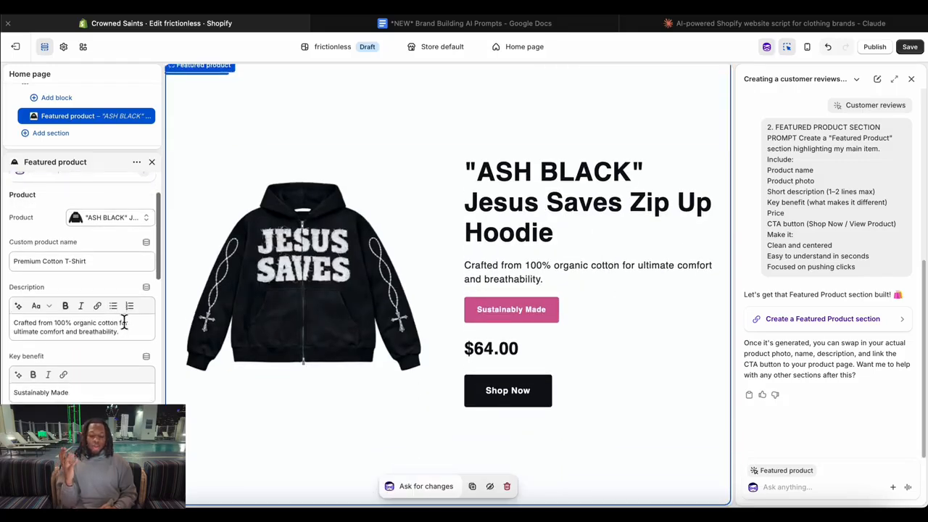
scroll(124, 322, down, 1)
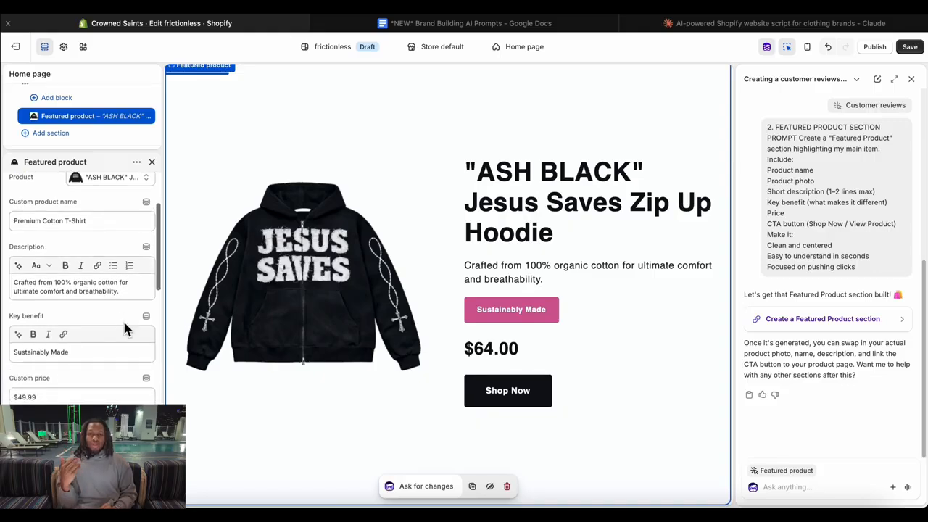
scroll(123, 327, down, 3)
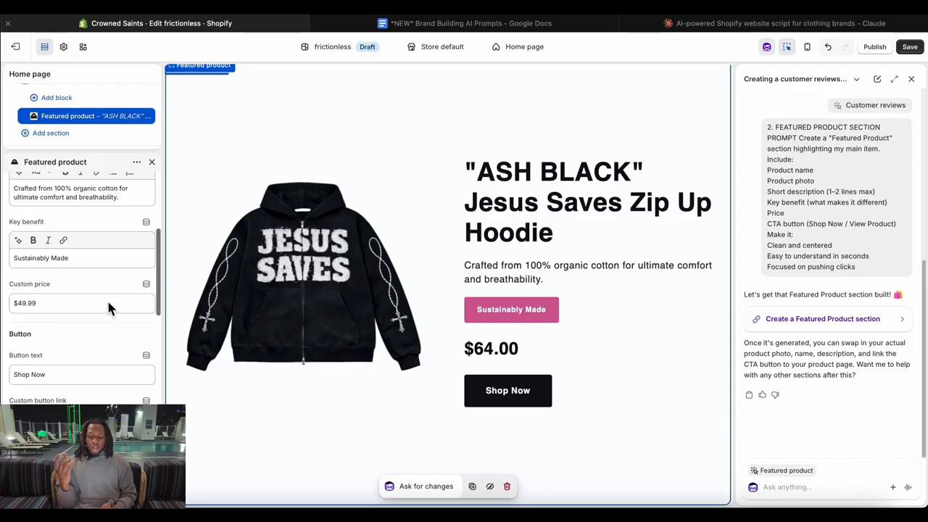
triple_click(90, 261)
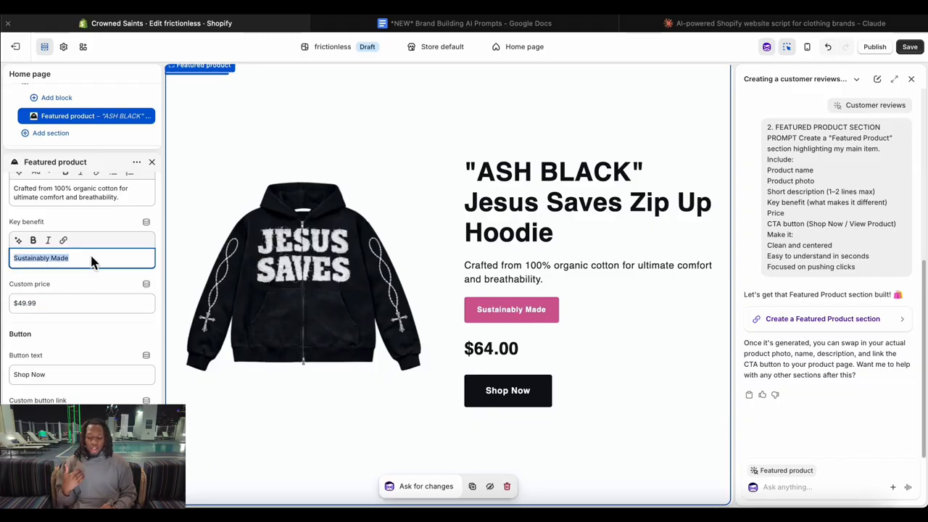
scroll(90, 290, down, 6)
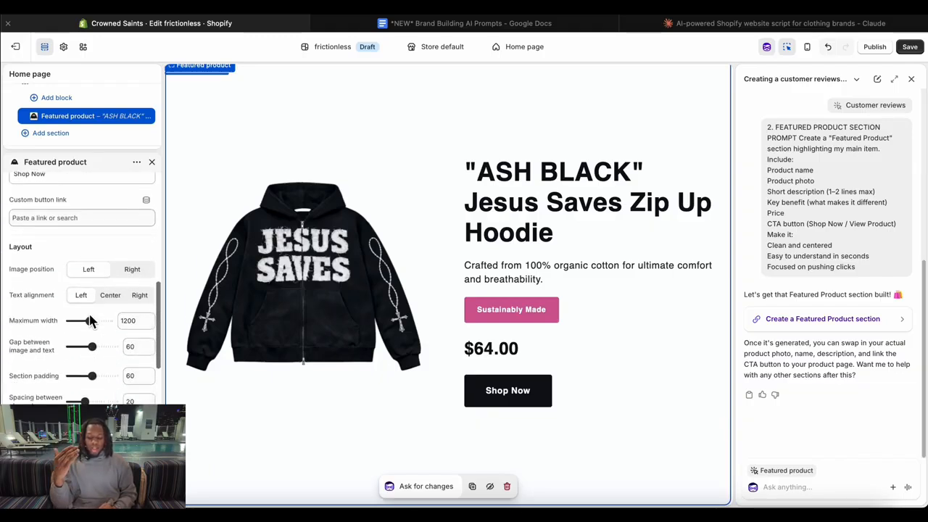
scroll(89, 321, down, 10)
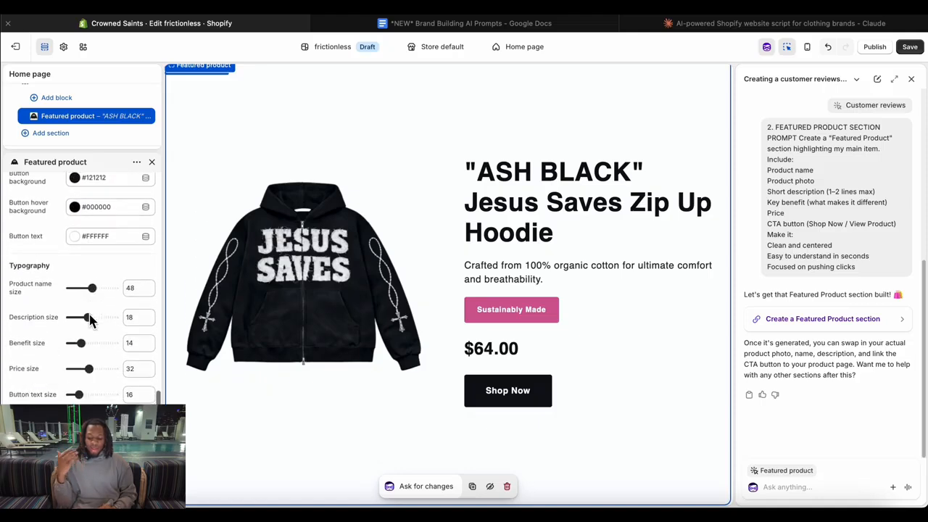
scroll(89, 317, up, 15)
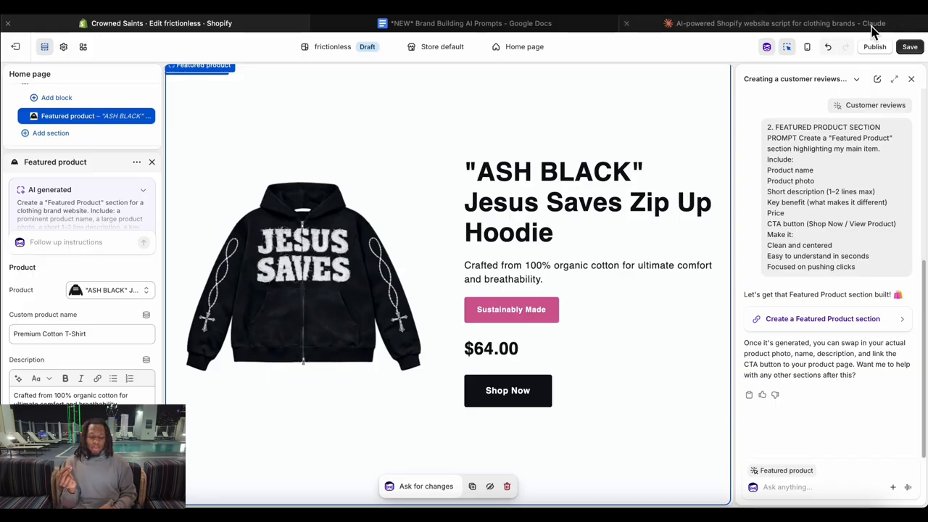
click(914, 47)
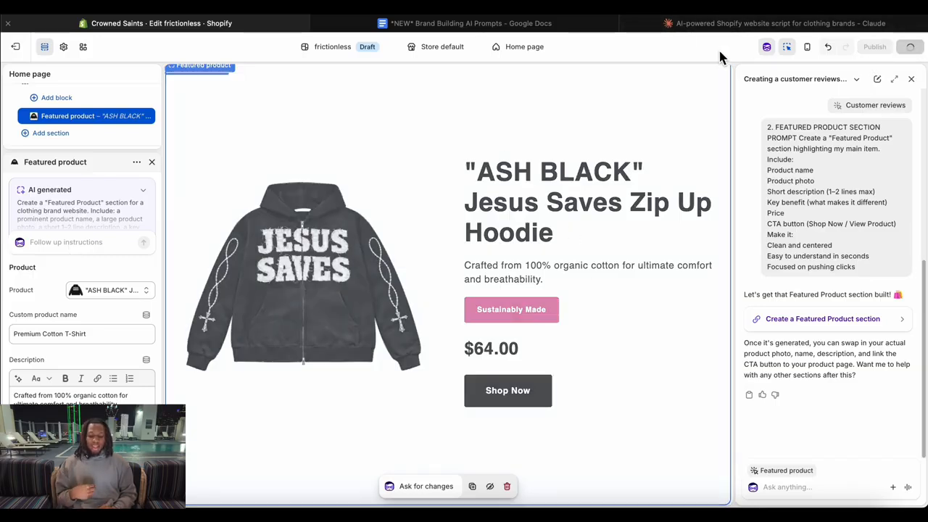
Copy the Members Section prompt from the Brand Building AI Prompts document in Google Docs and send it to Sidekick in Shopify.
click(507, 23)
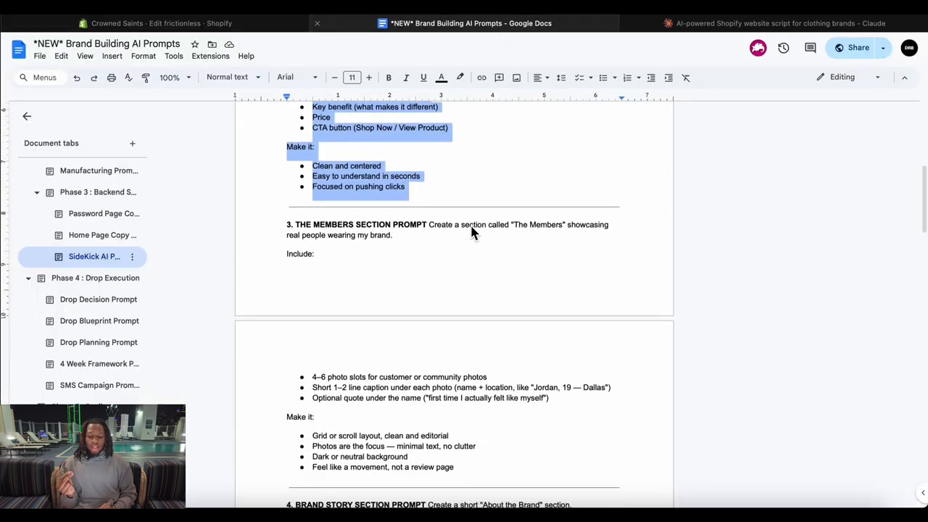
scroll(472, 234, down, 1)
drag(282, 172, 426, 330)
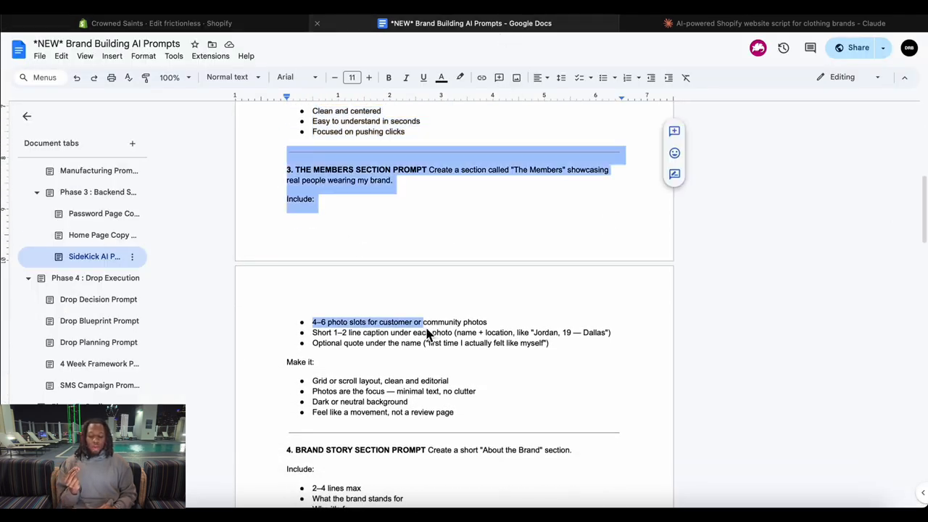
drag(282, 178, 466, 419)
key(ctrl+c)
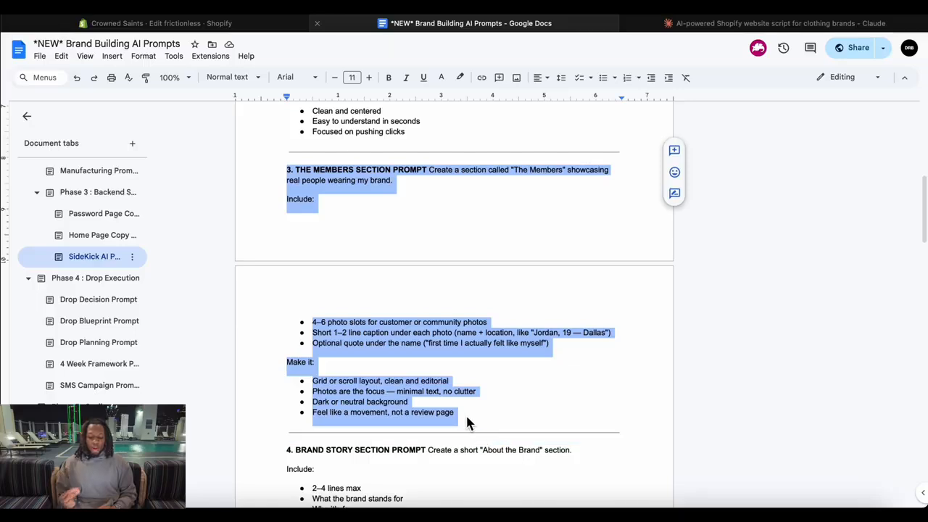
click(221, 23)
click(818, 491)
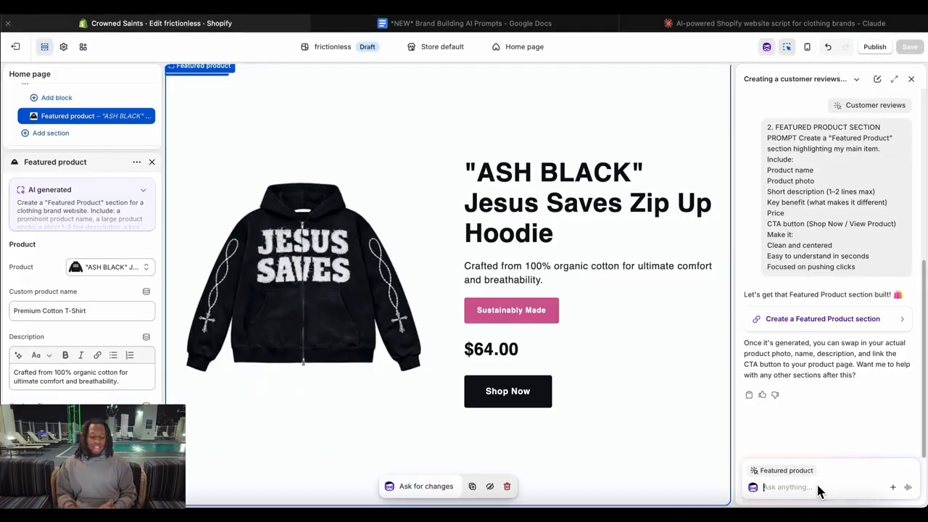
key(ctrl+v)
key(Return)
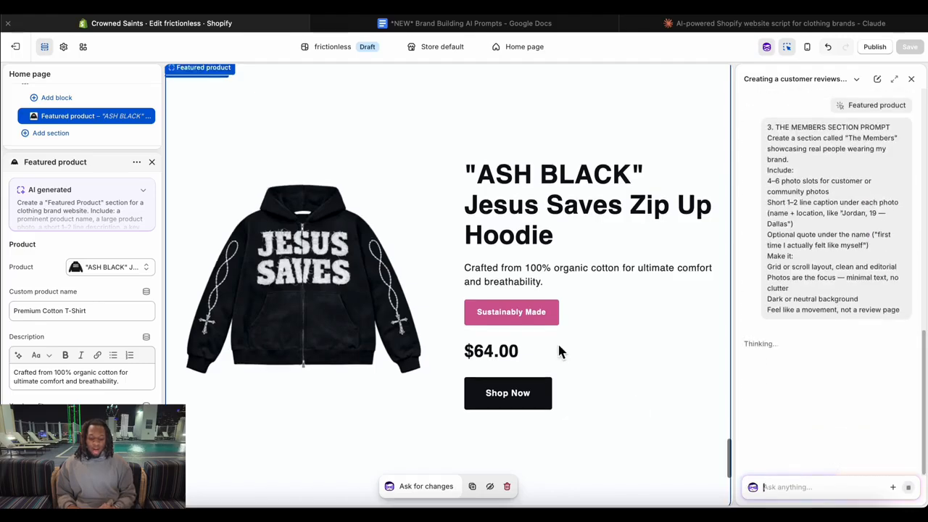
scroll(558, 351, up, 20)
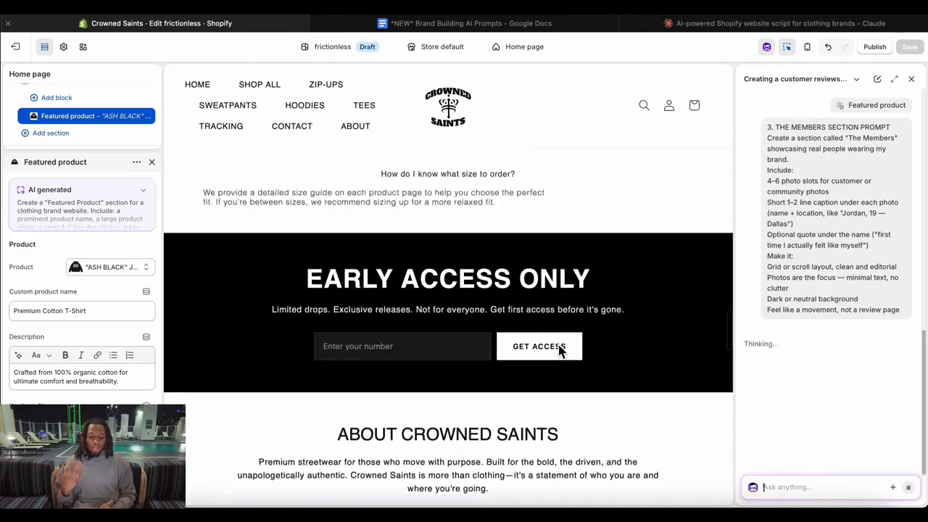
Open Sidekick's "The Members" community photo section suggestion and generate the block from its prepared prompt.
scroll(560, 351, up, 15)
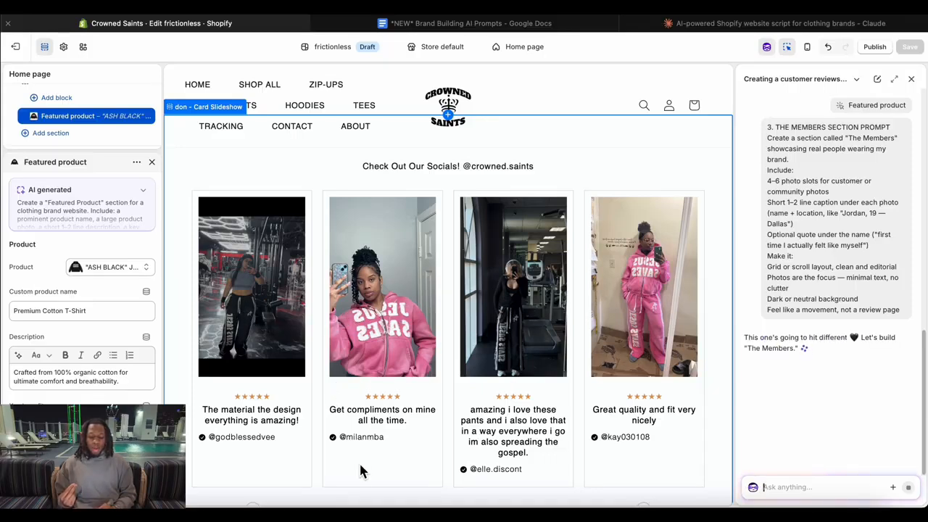
scroll(599, 396, up, 15)
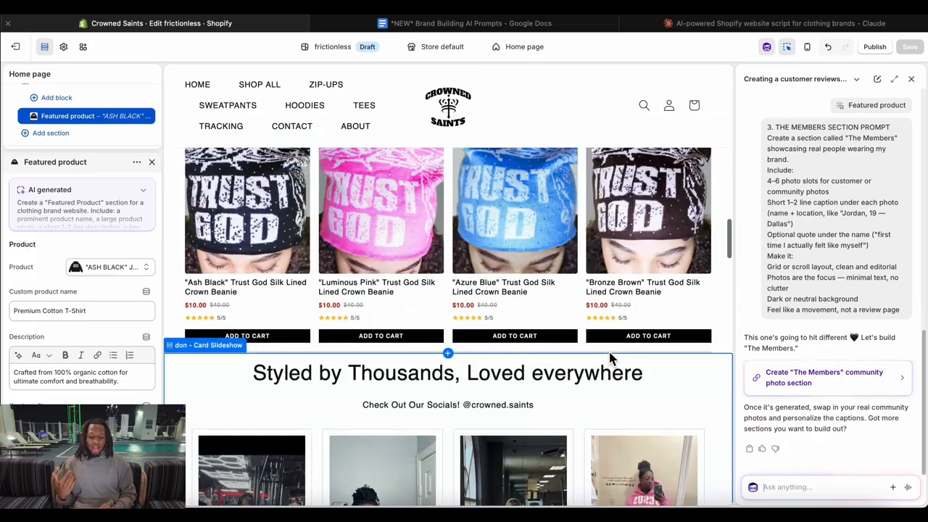
scroll(609, 358, down, 20)
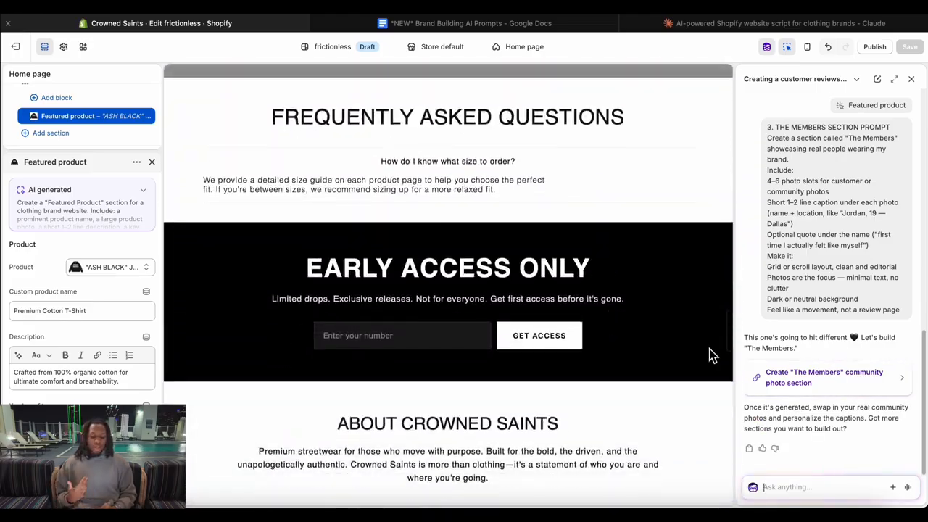
click(820, 375)
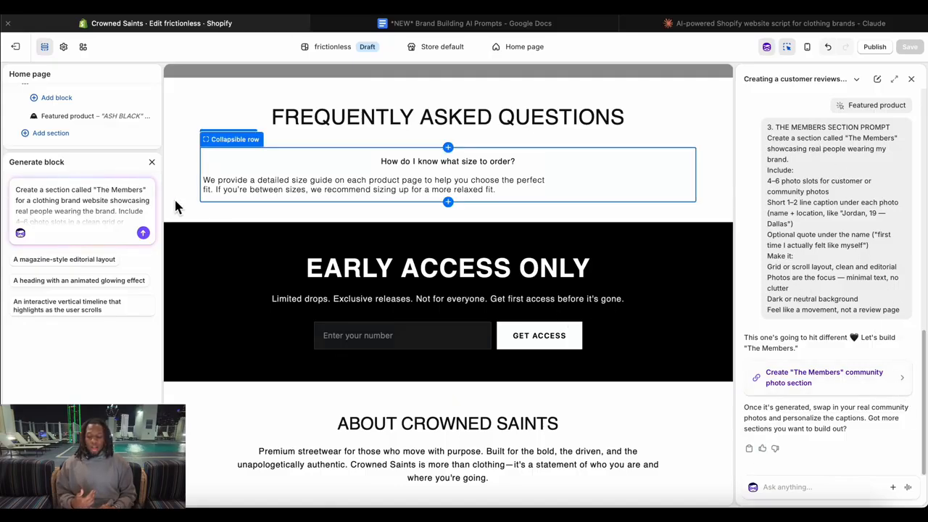
click(145, 235)
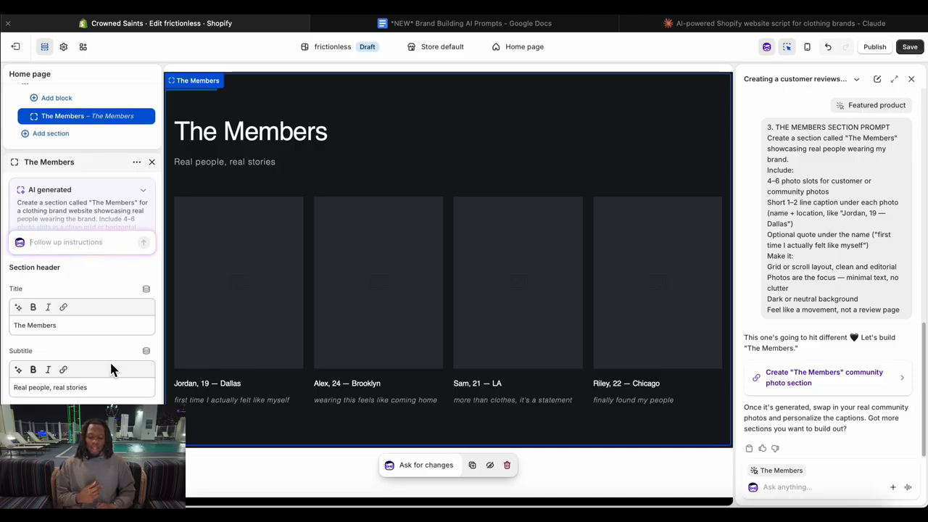
Set the K__09988 JPG as Member 1's image in The Members section and save the theme.
scroll(110, 366, down, 8)
scroll(111, 369, down, 10)
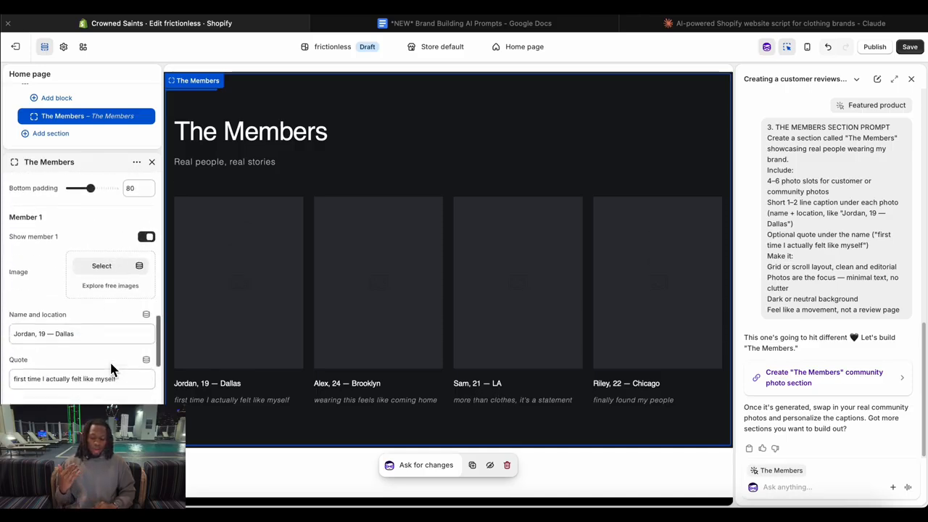
scroll(111, 369, up, 3)
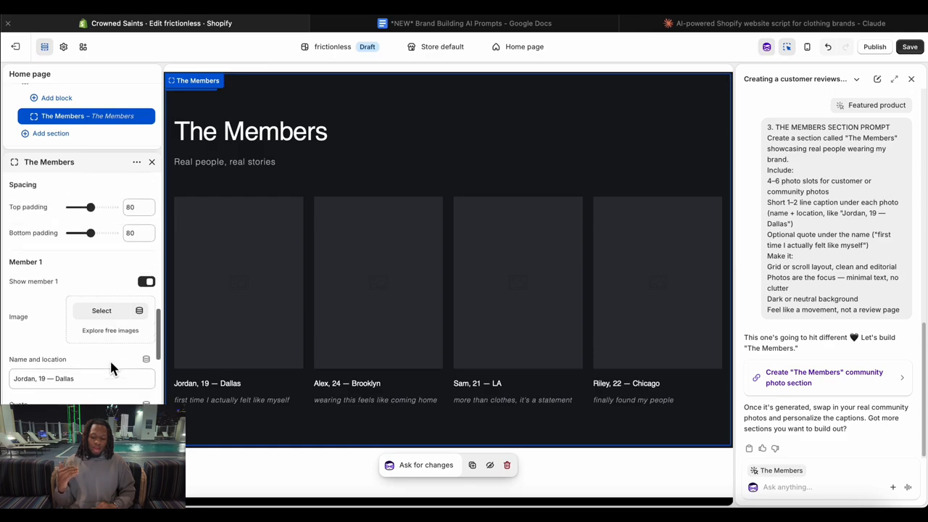
click(117, 309)
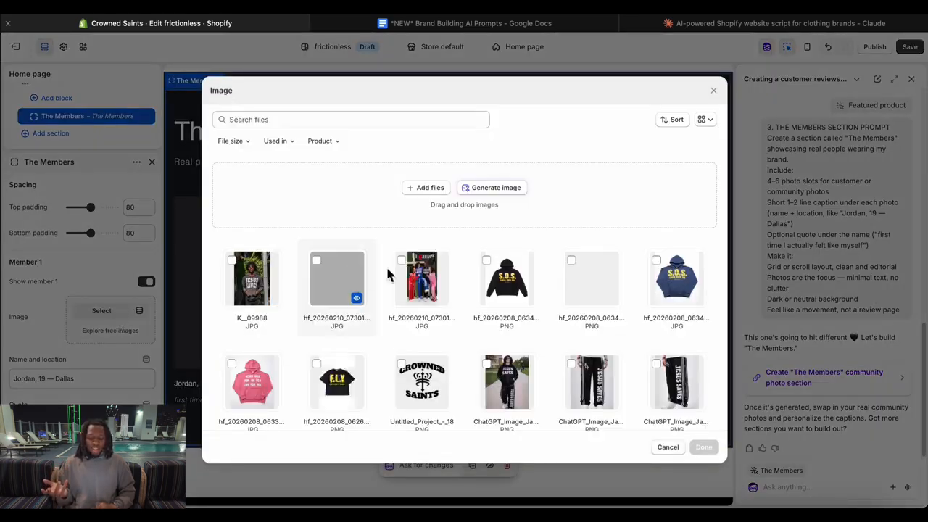
click(334, 272)
click(268, 278)
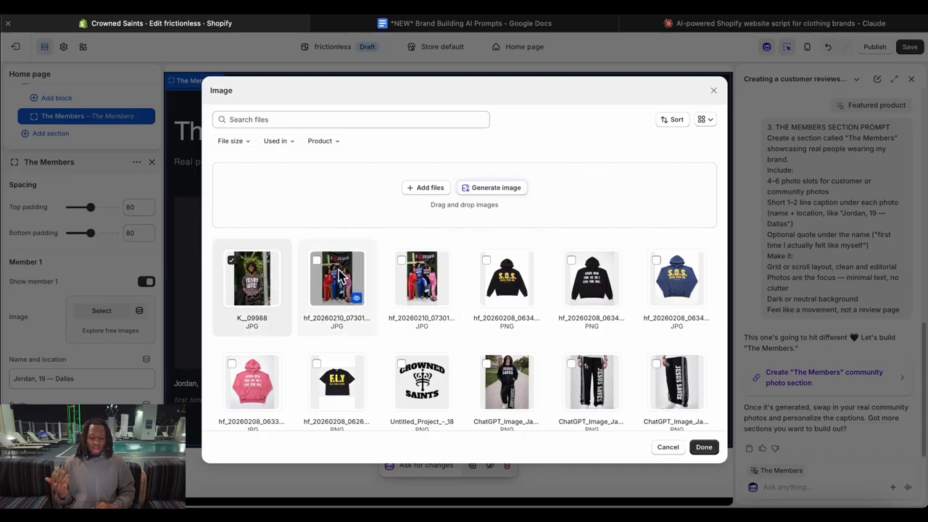
click(704, 446)
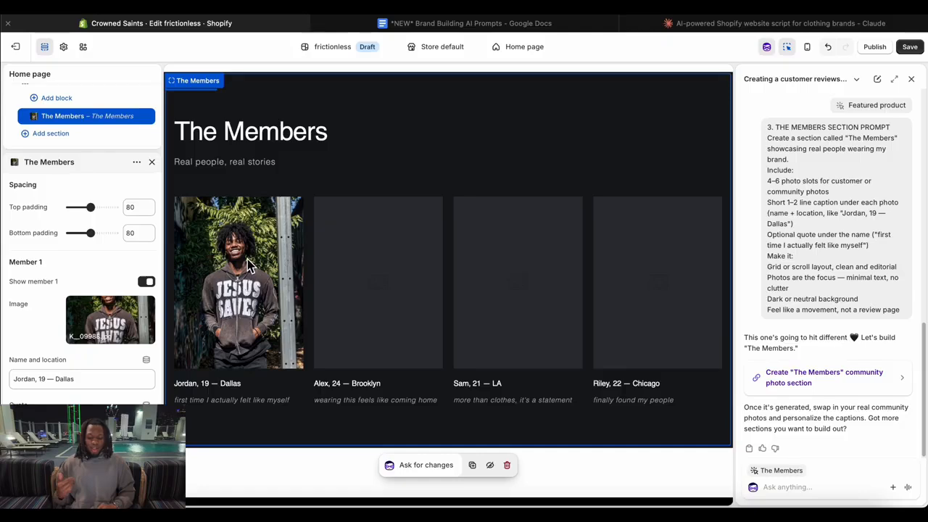
scroll(116, 344, down, 2)
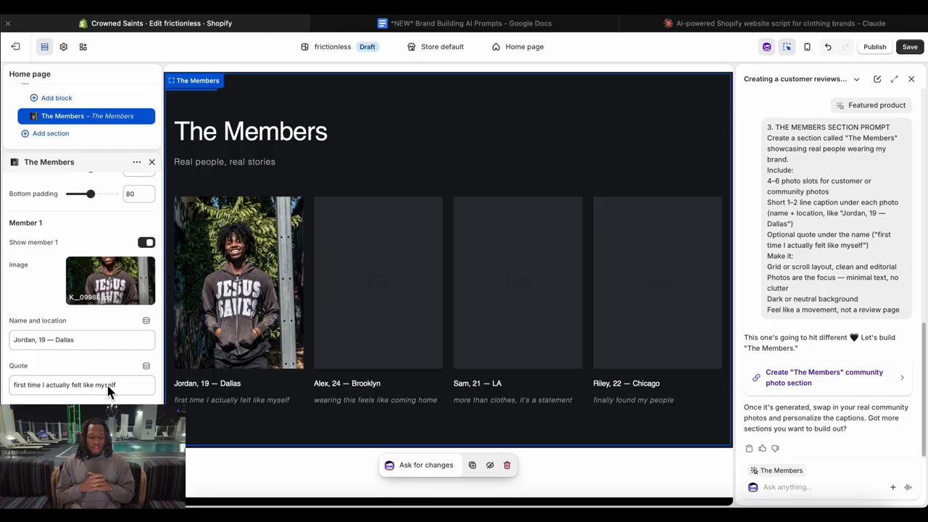
click(907, 47)
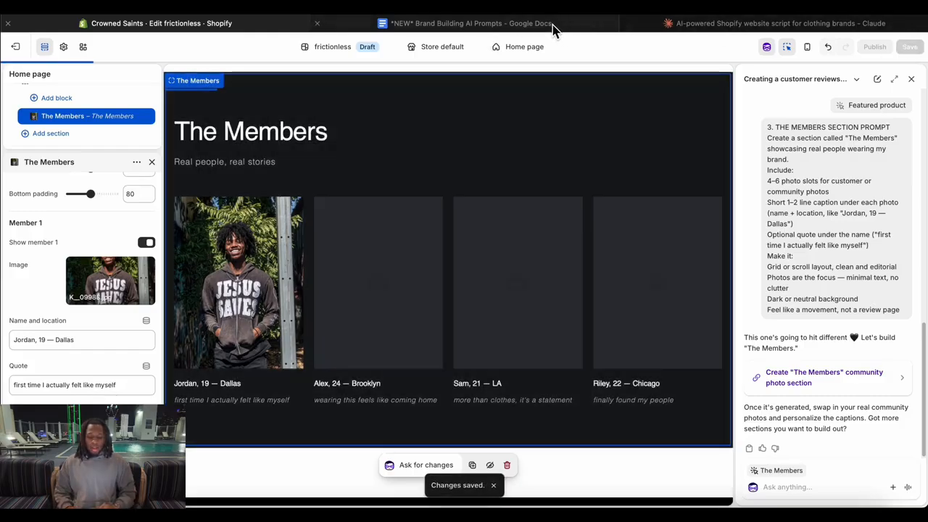
Send the Brand Story Section prompt from the Google Docs prompts document to Sidekick in Shopify, and generate the suggested "About the Brand" block.
click(553, 29)
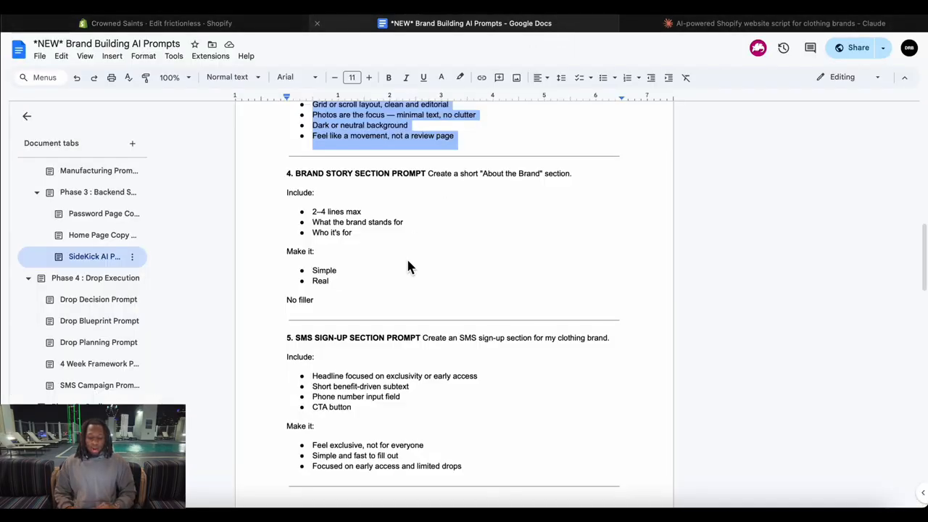
drag(273, 173, 366, 309)
key(super+c)
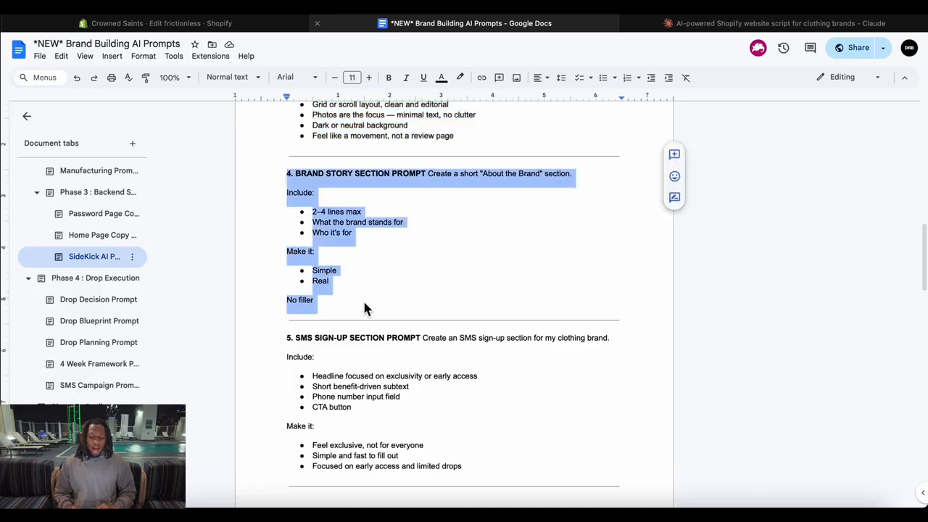
click(256, 25)
click(809, 479)
key(super+v)
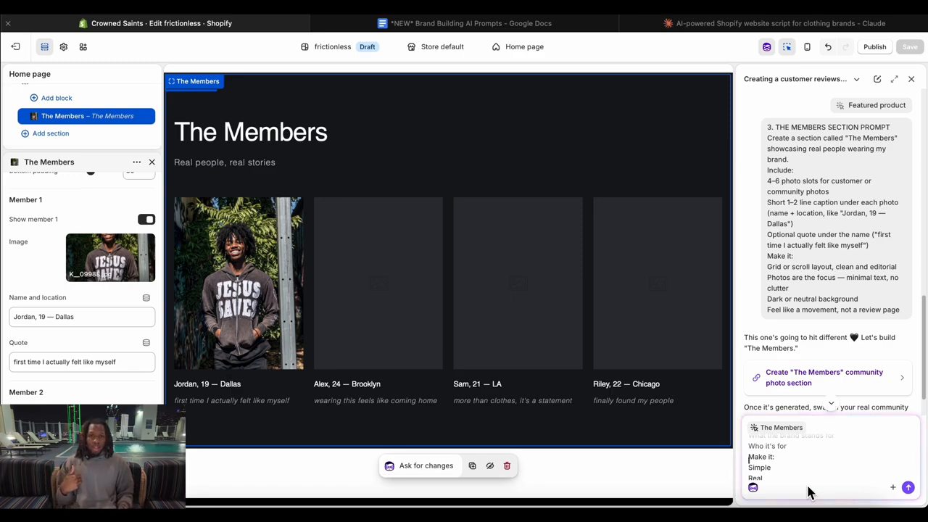
key(Return)
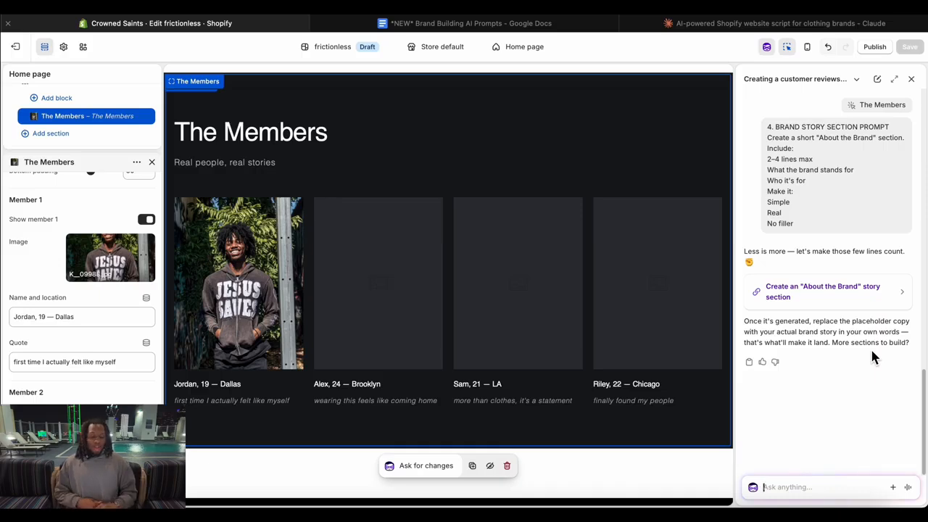
click(884, 303)
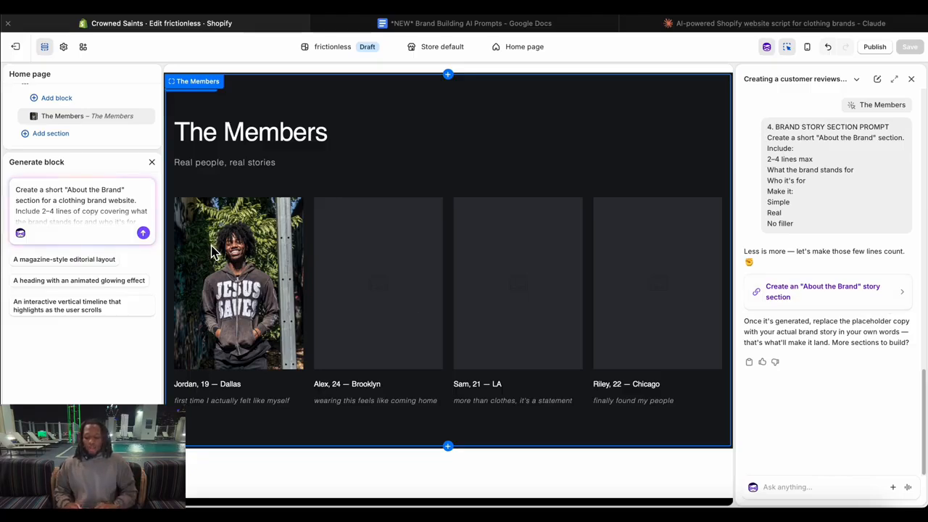
click(144, 232)
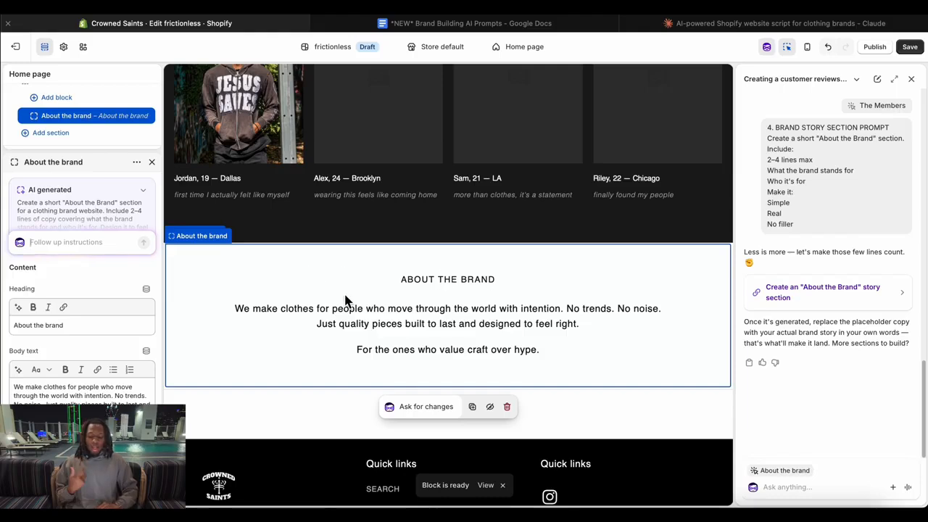
Review the About the brand section's heading, body text, layout and text style settings, and save the theme.
triple_click(66, 327)
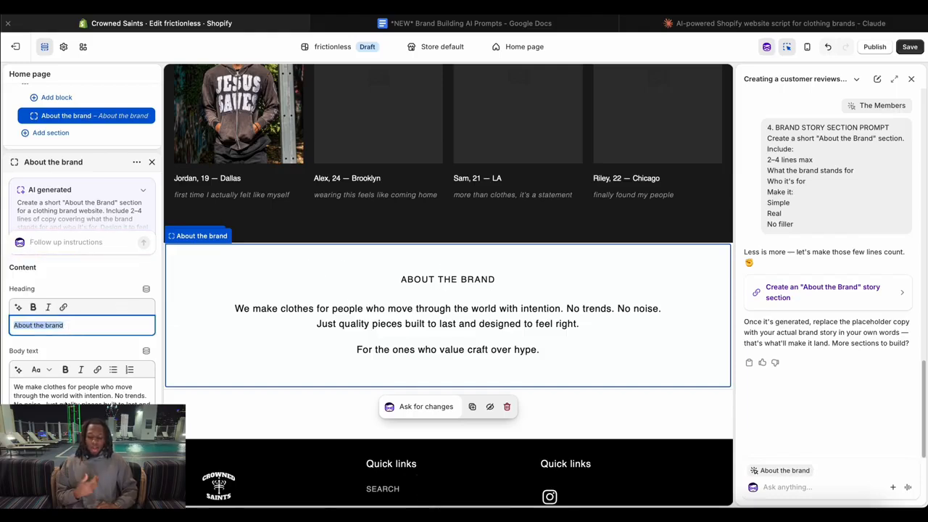
triple_click(70, 392)
scroll(70, 391, down, 1)
scroll(151, 363, down, 5)
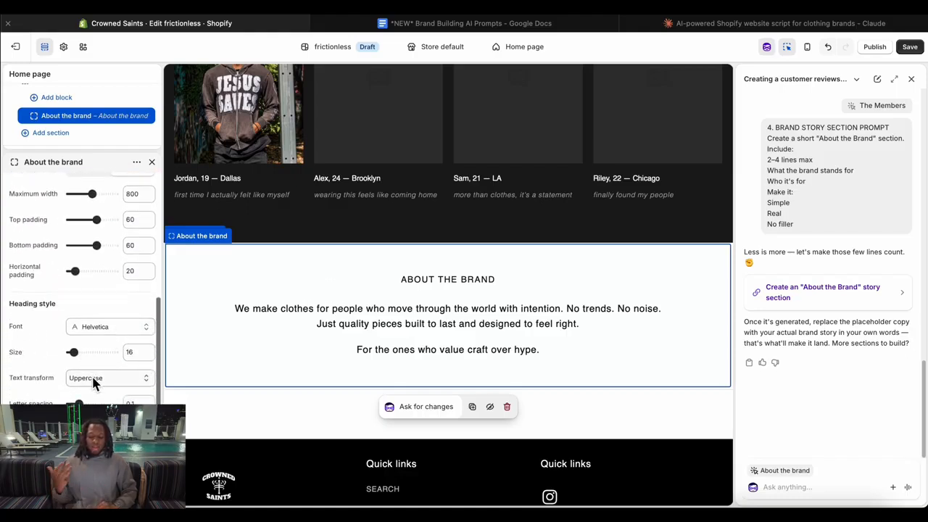
scroll(93, 378, down, 5)
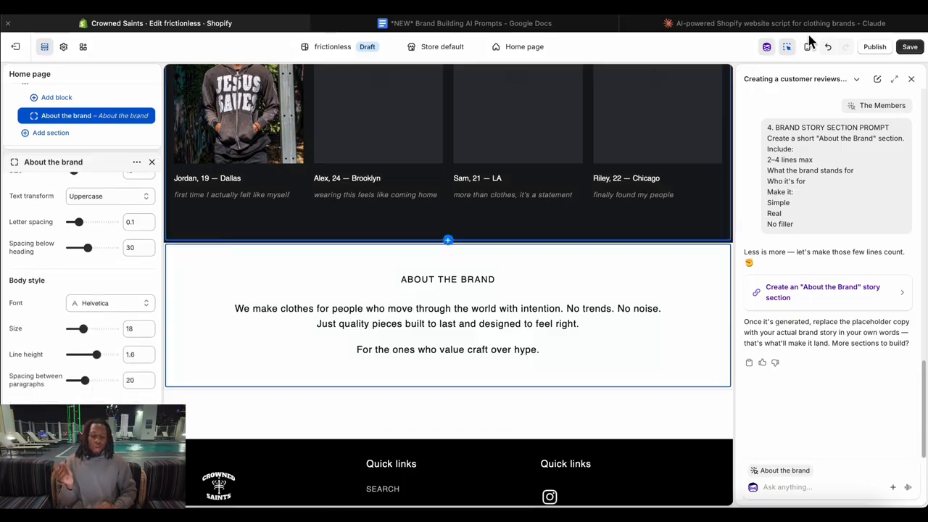
click(917, 52)
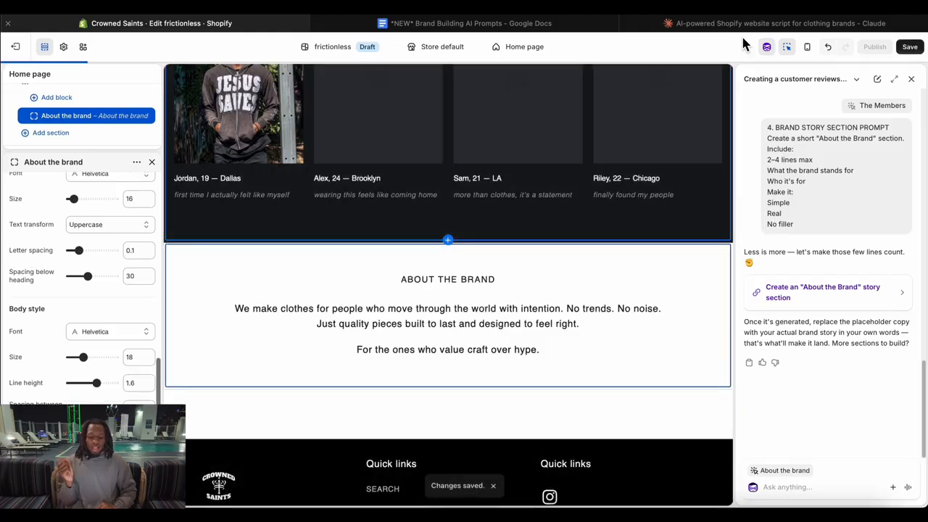
Copy the SMS Sign-Up Section prompt from the Brand Building AI Prompts document in Google Docs and send it to Sidekick in Shopify.
click(595, 26)
scroll(464, 207, down, 2)
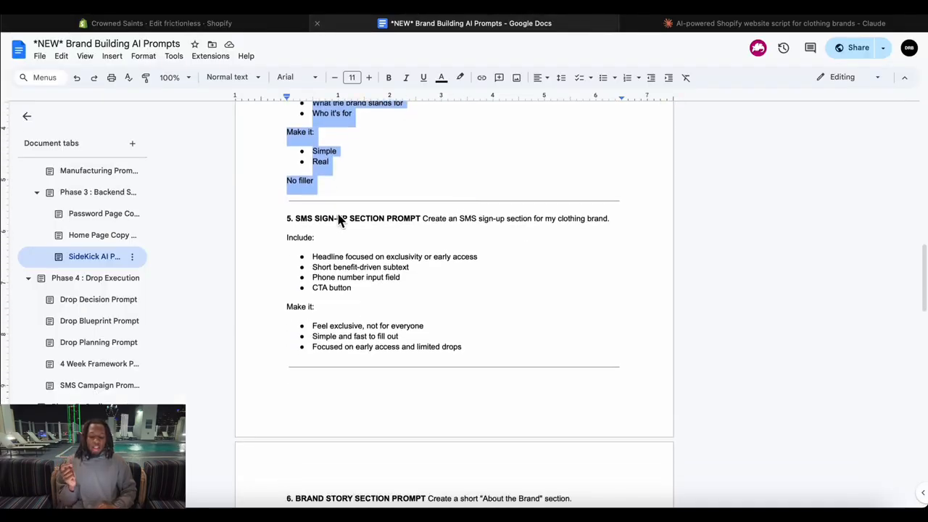
drag(276, 219, 469, 351)
key(super+c)
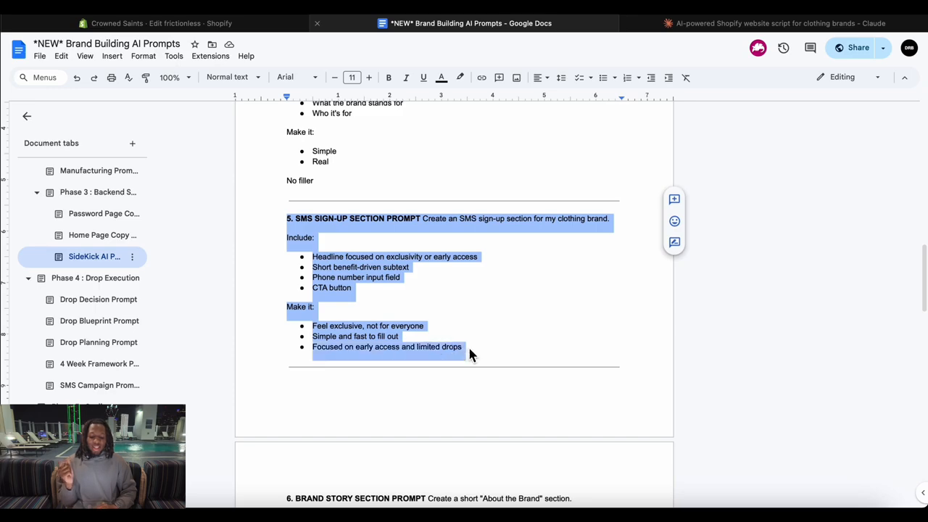
click(157, 23)
click(769, 48)
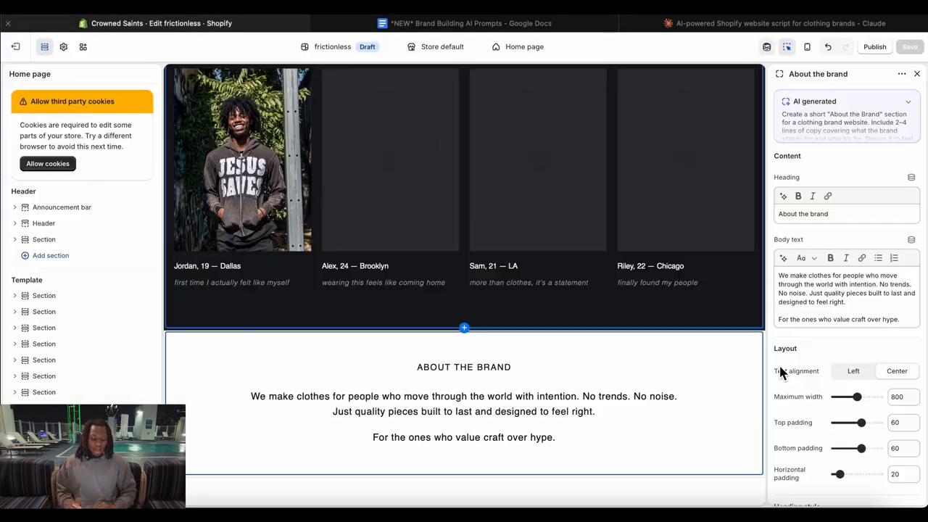
click(767, 48)
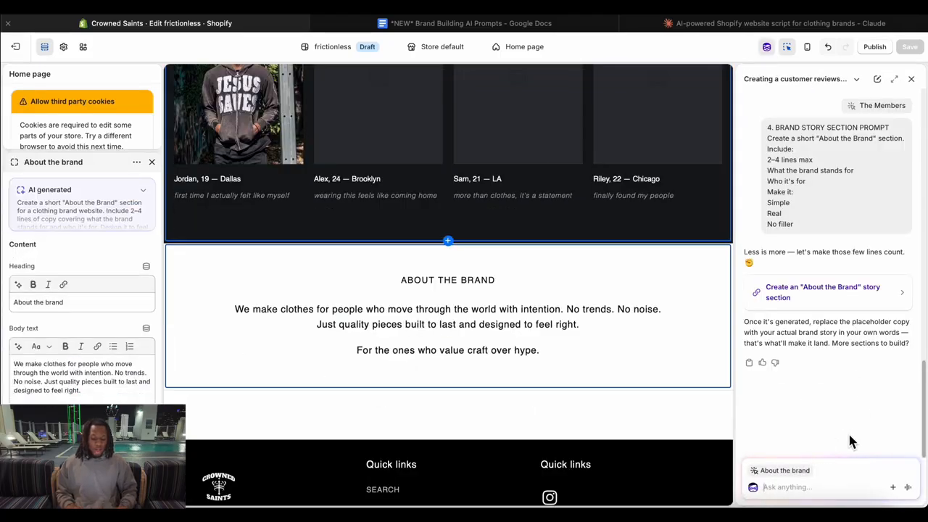
key(super+v)
key(Return)
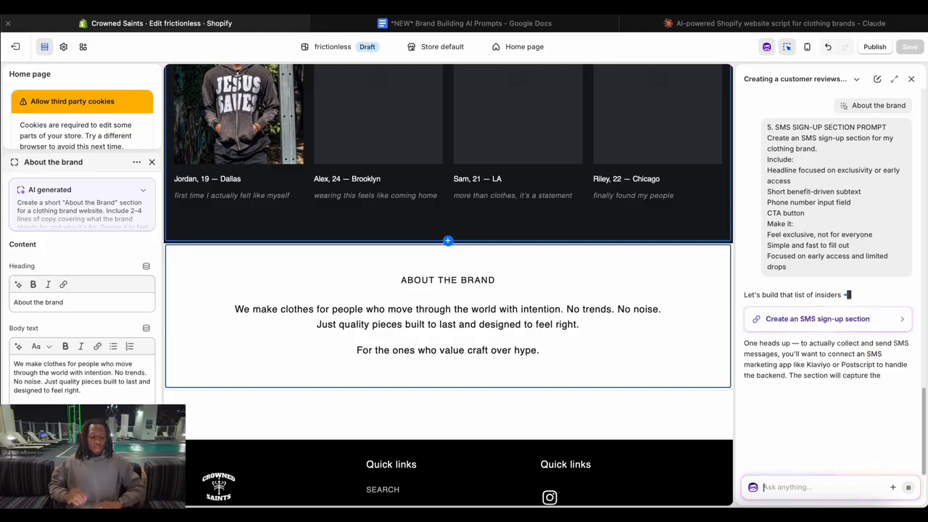
Generate the SMS sign-up block suggested by Sidekick and check its headline and phone number field.
click(808, 319)
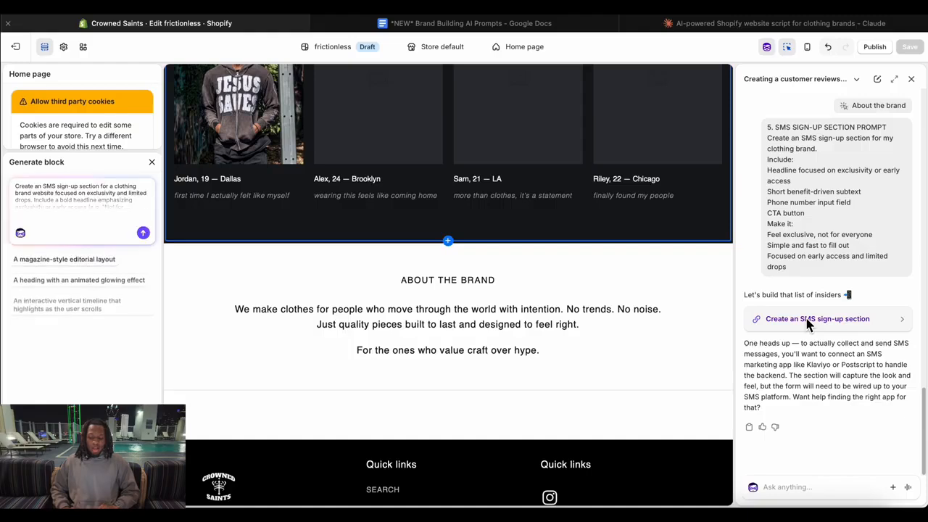
click(145, 234)
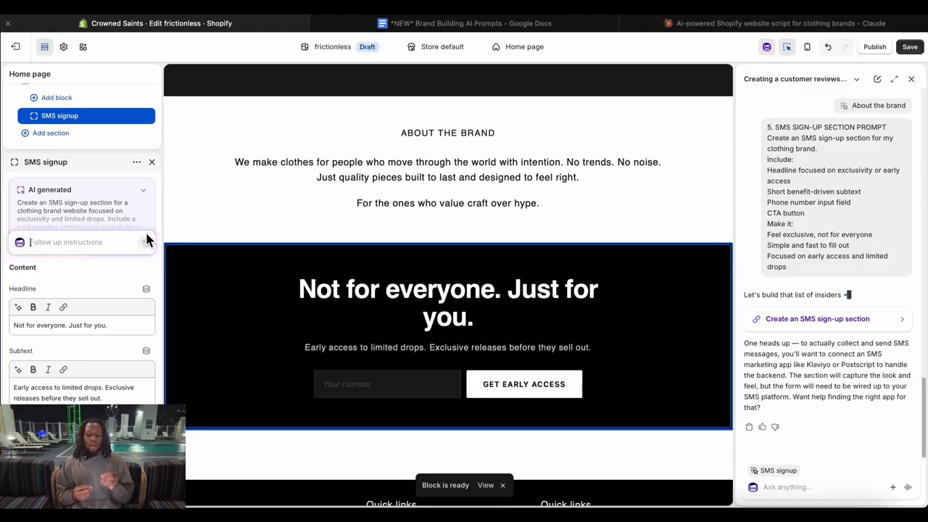
click(116, 331)
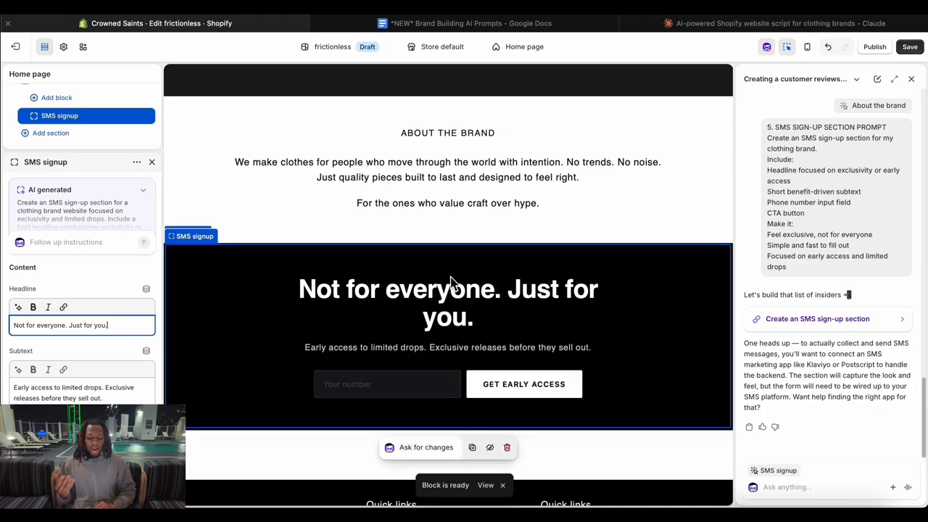
click(406, 394)
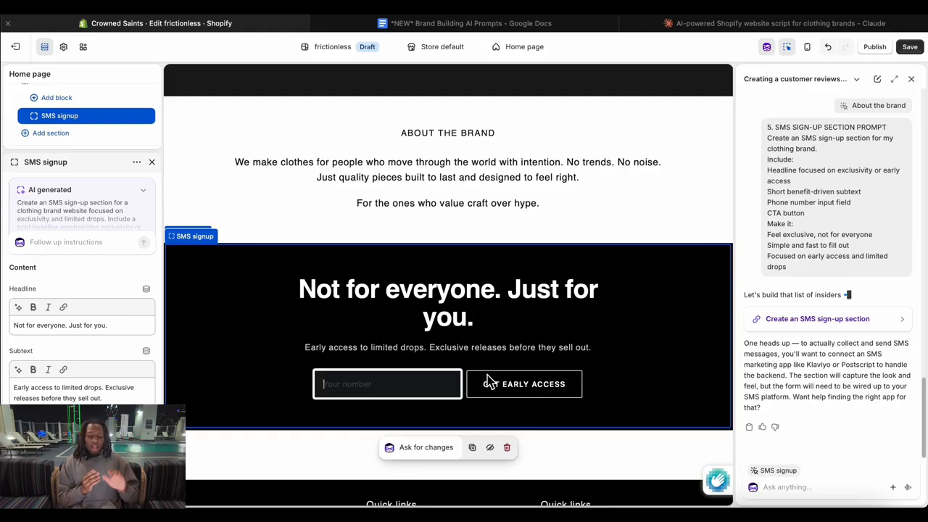
Look back through the Sidekick AI prompts in Google Docs from the SMS sign-up to the review section prompt, and return to Shopify.
click(382, 26)
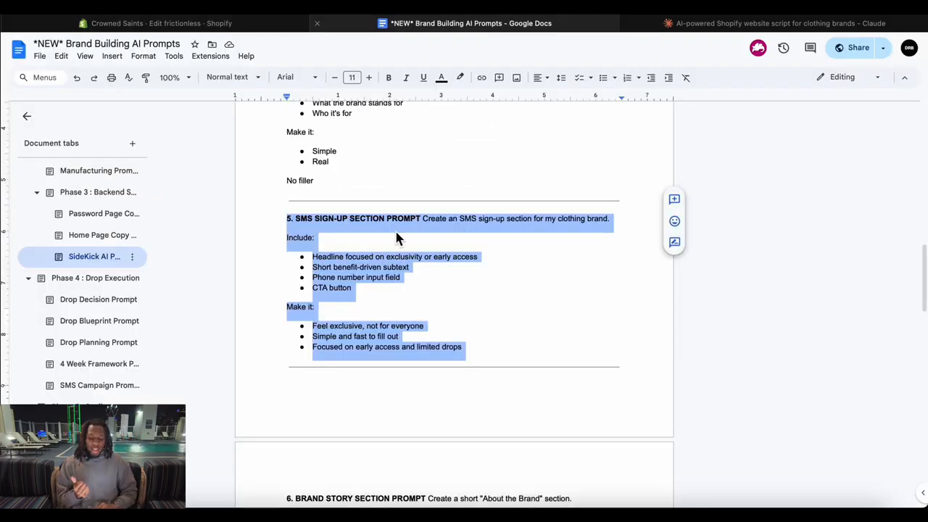
scroll(408, 253, up, 5)
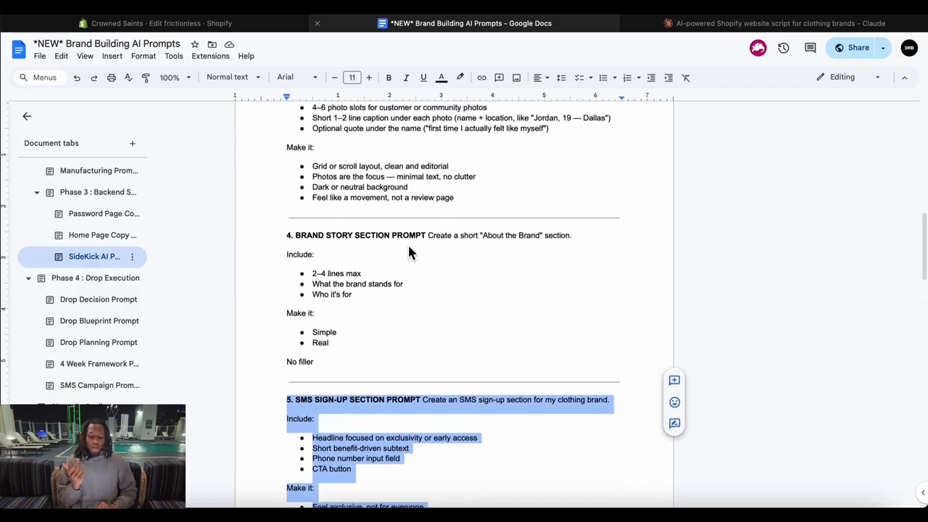
scroll(408, 253, up, 7)
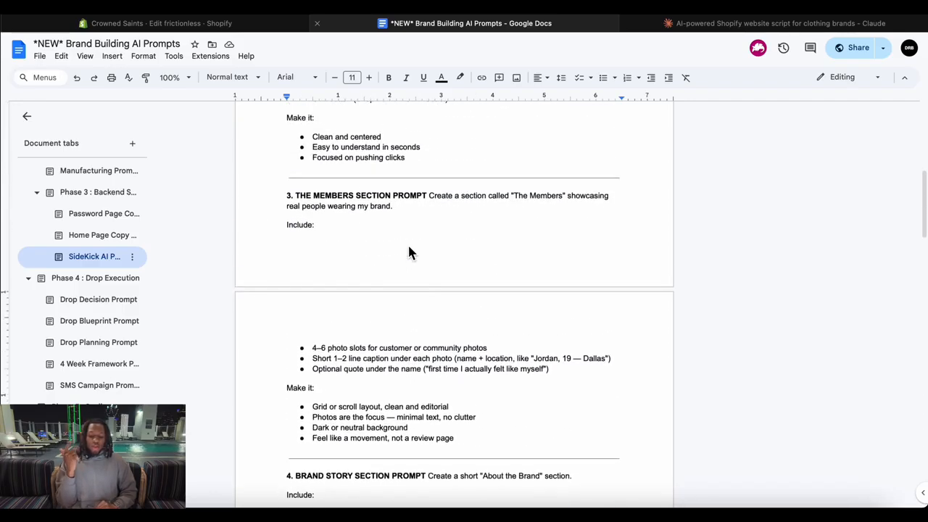
scroll(408, 252, up, 5)
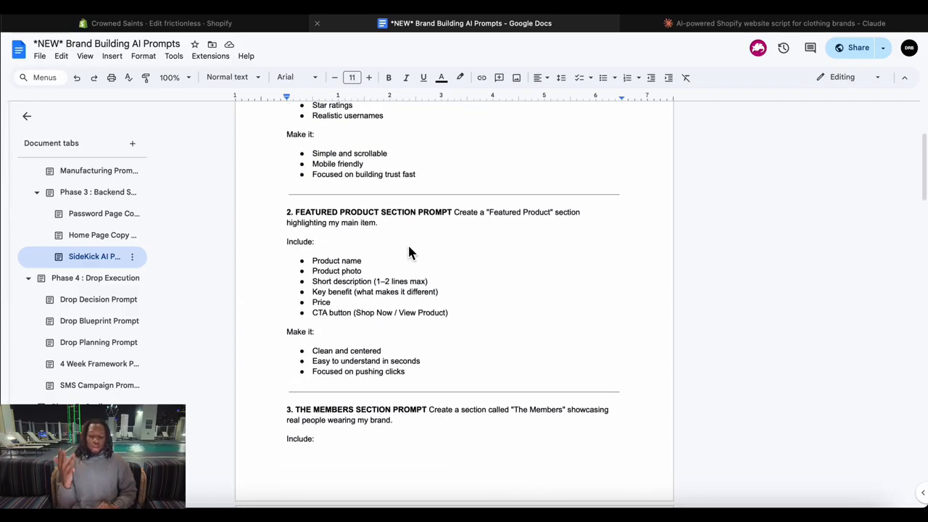
scroll(408, 250, up, 5)
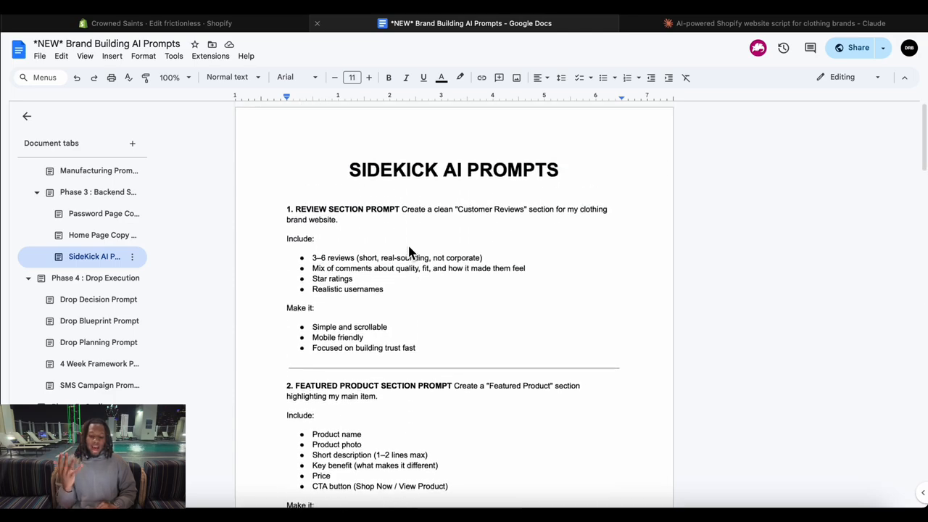
click(241, 18)
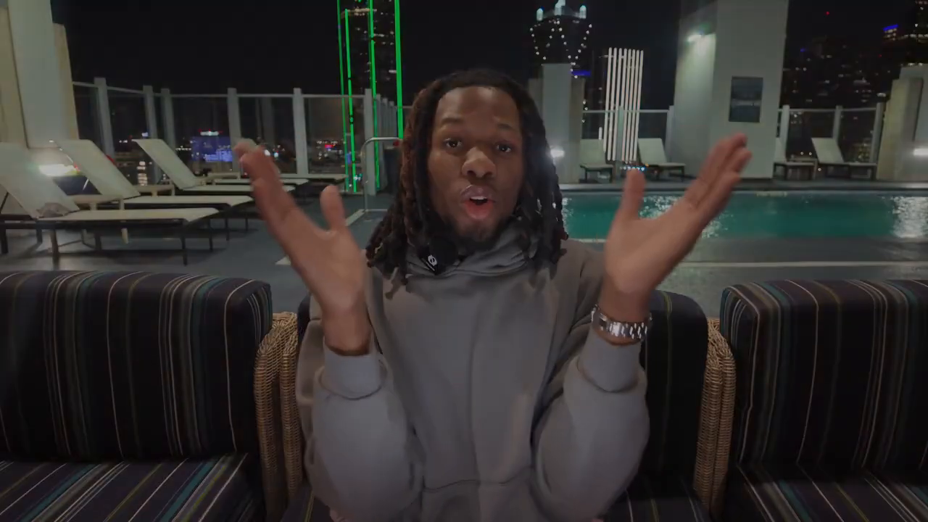